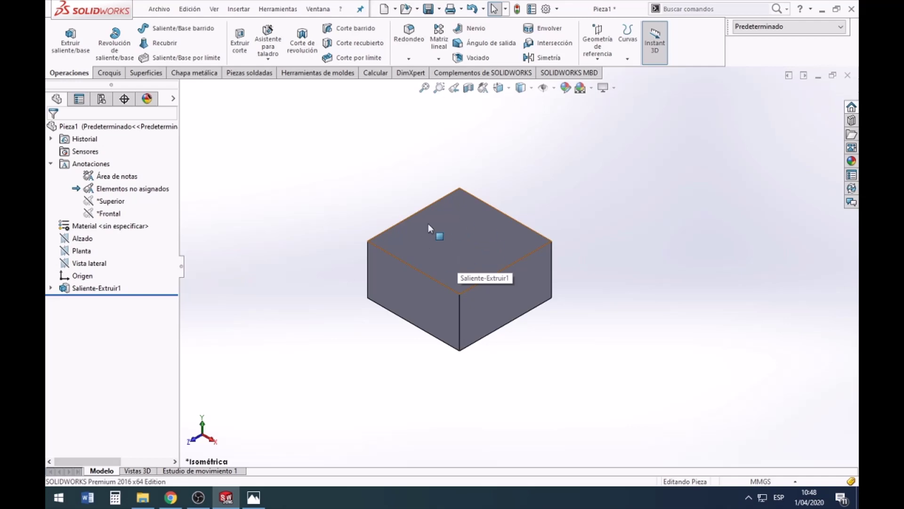
- Open the context menu for the extruded block's top face
right_click(463, 231)
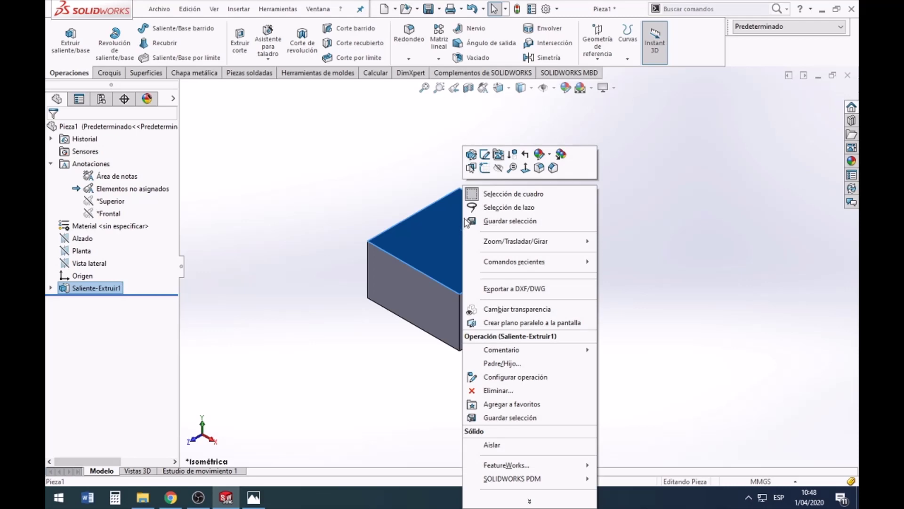
- Start a new sketch, Croquis2, on the block's top face and view it Normal To
left_click(484, 168)
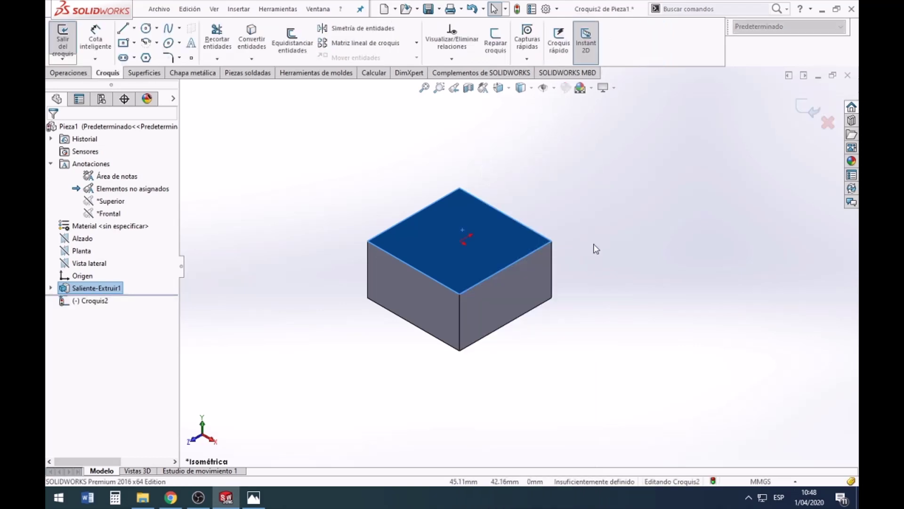
left_click(508, 89)
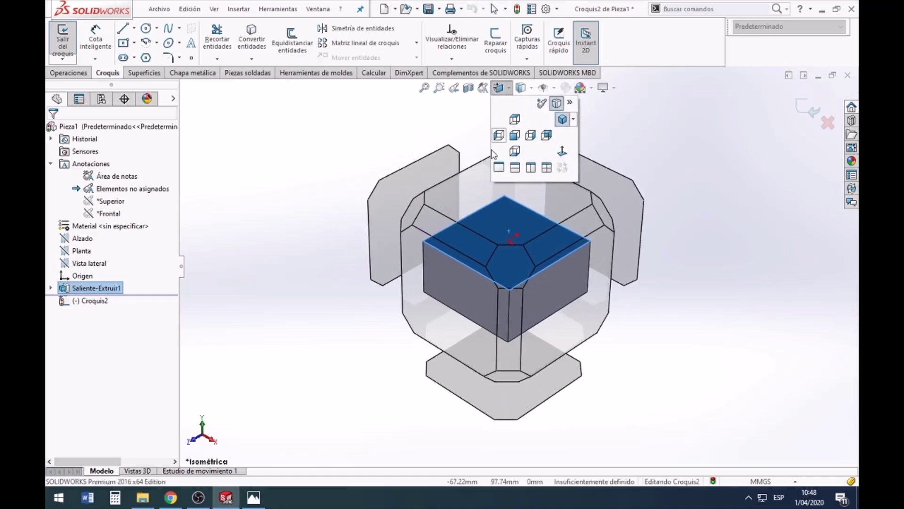
left_click(473, 194)
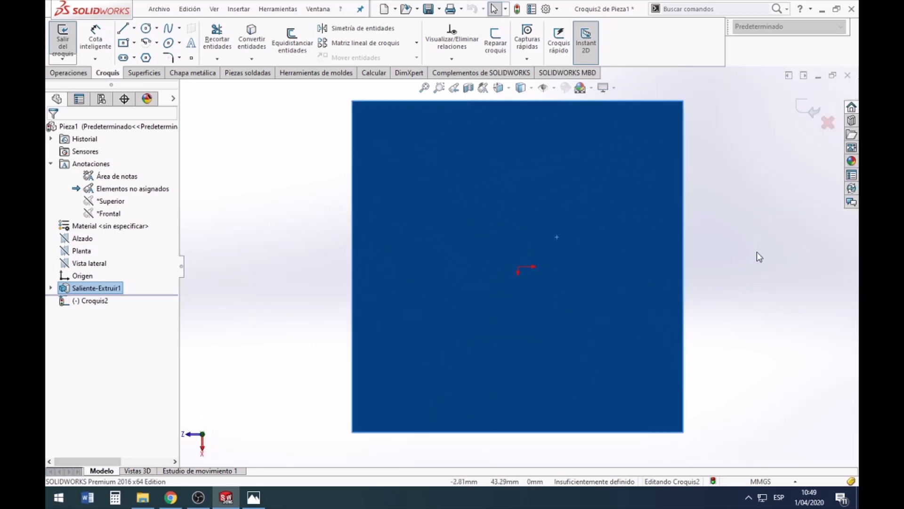
- Draw the large outer circle centred on the sketch origin
left_click(790, 293)
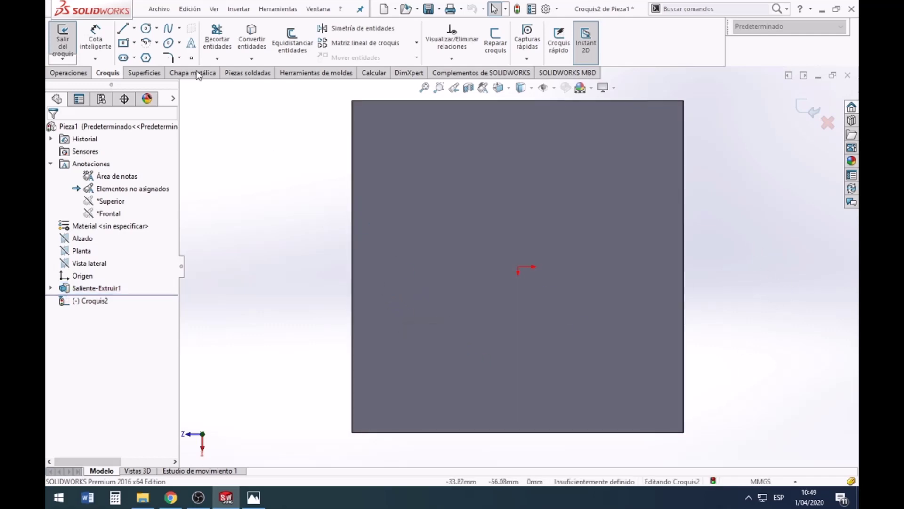
left_click(146, 29)
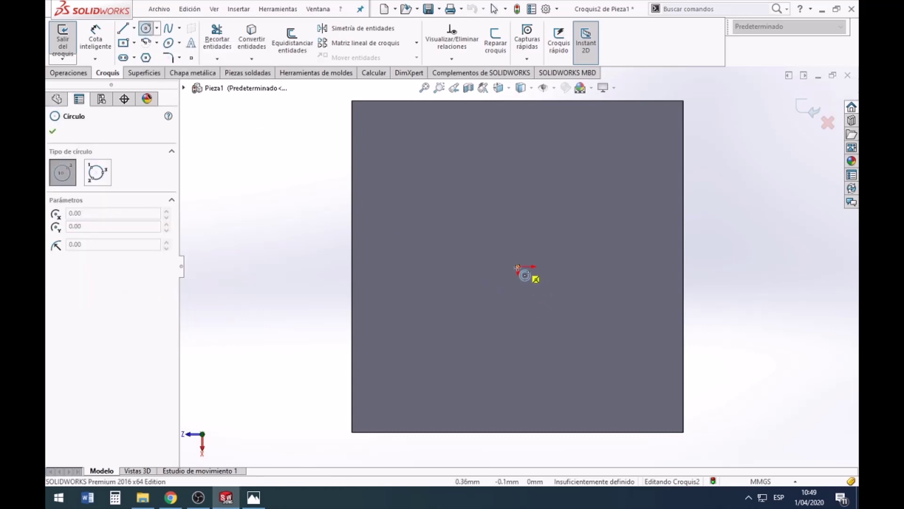
left_click(518, 267)
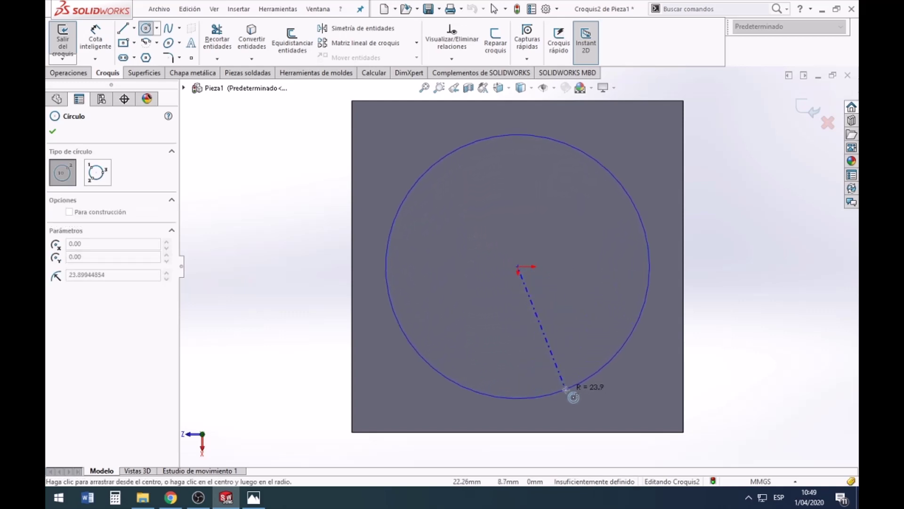
left_click(566, 389)
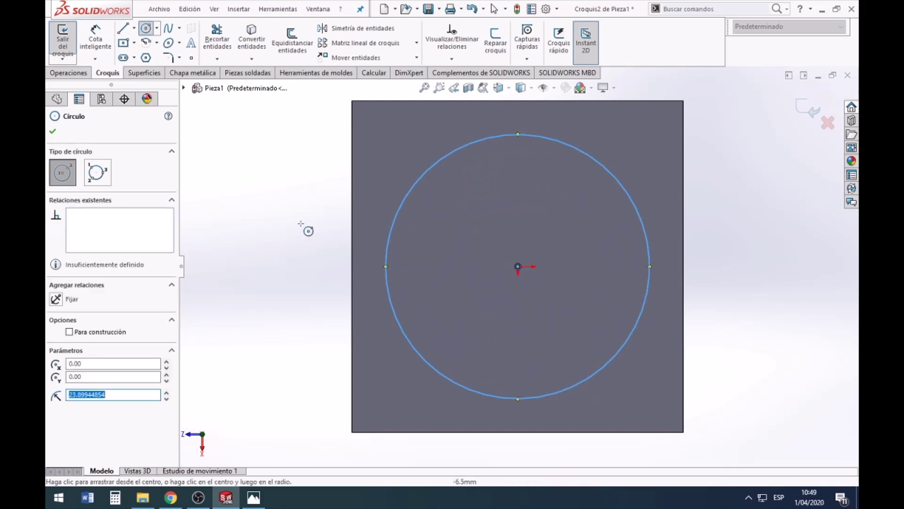
left_click(47, 134)
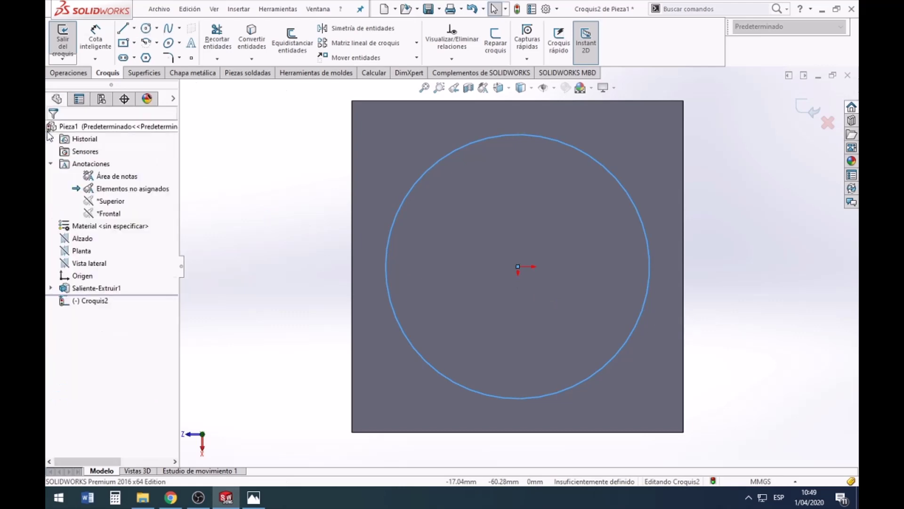
- Draw a smaller inner circle on the origin, then glance at the reference drawing
left_click(145, 31)
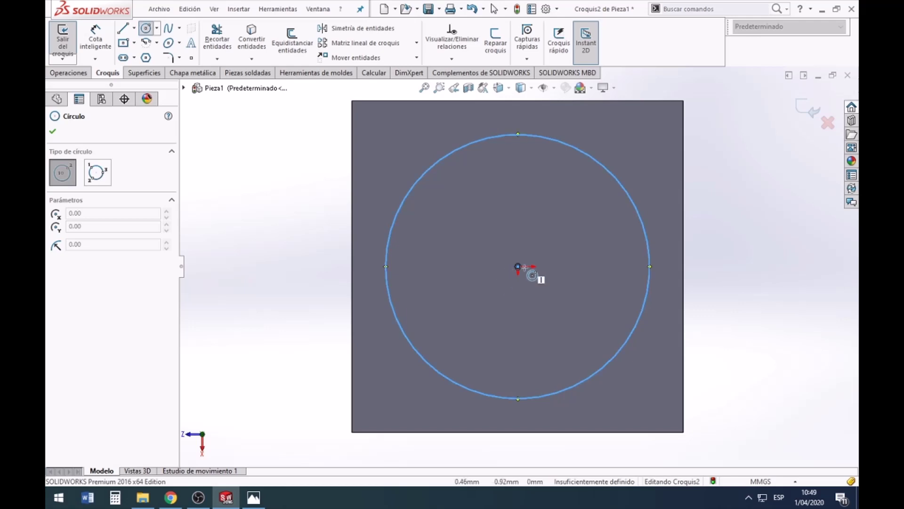
key("Escape")
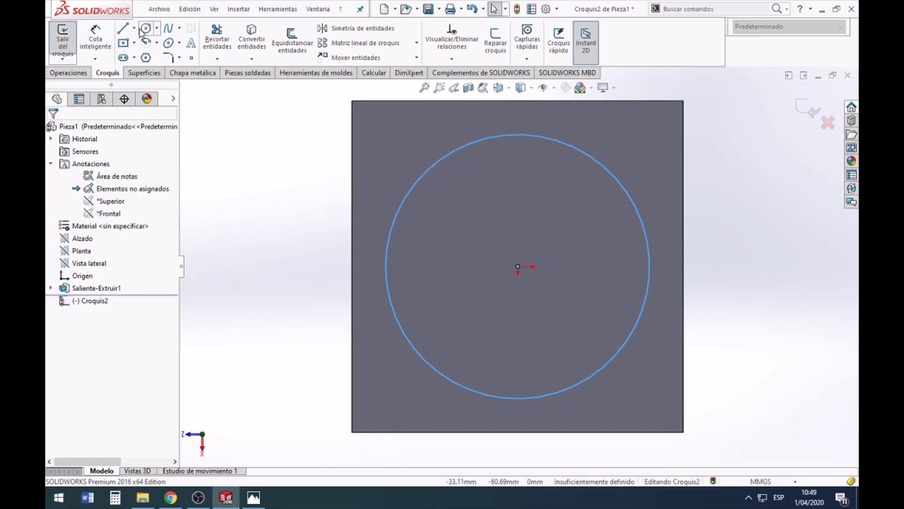
left_click(146, 28)
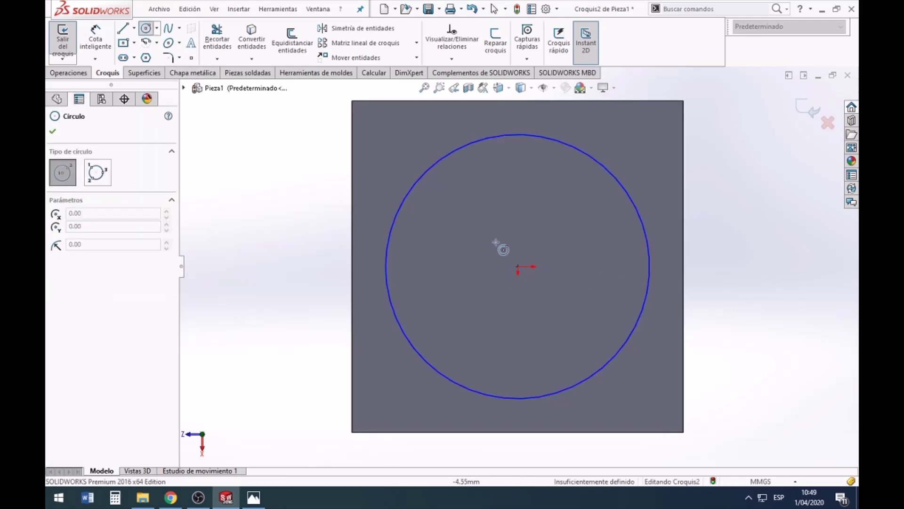
left_click(519, 267)
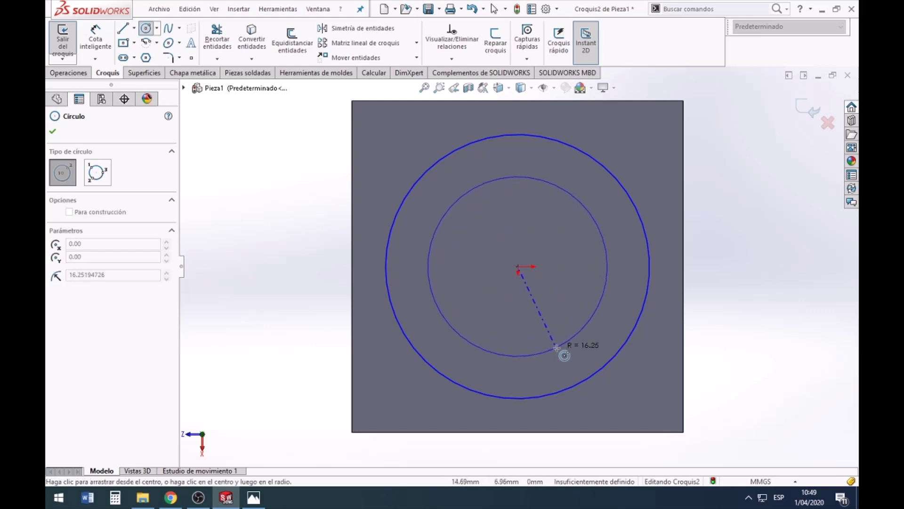
left_click(554, 343)
key("Escape")
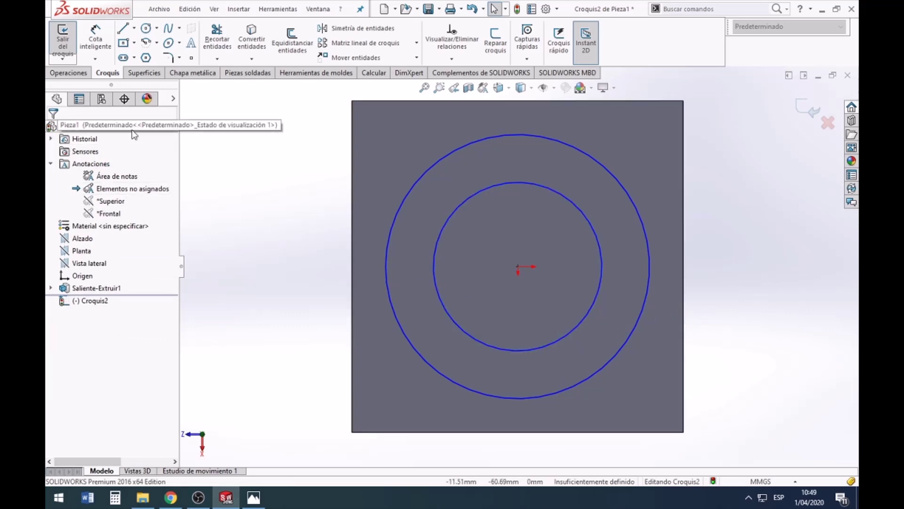
left_click(259, 502)
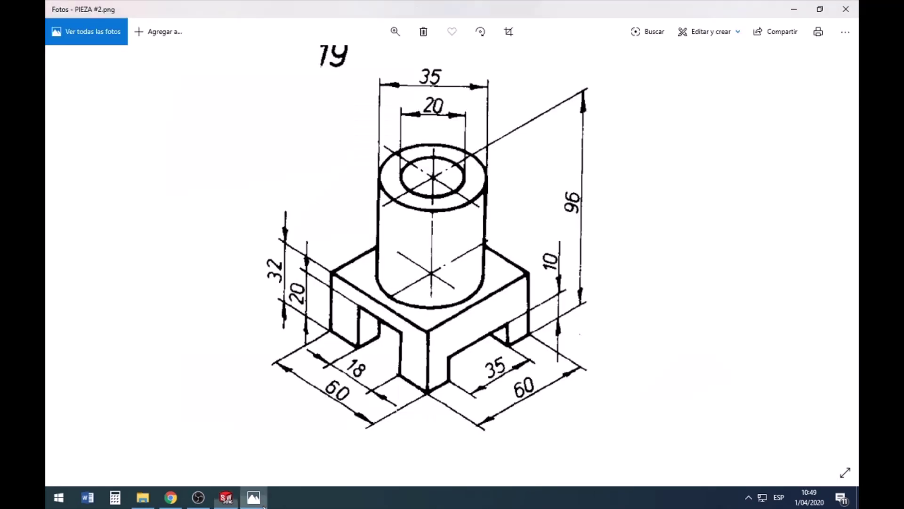
left_click(263, 506)
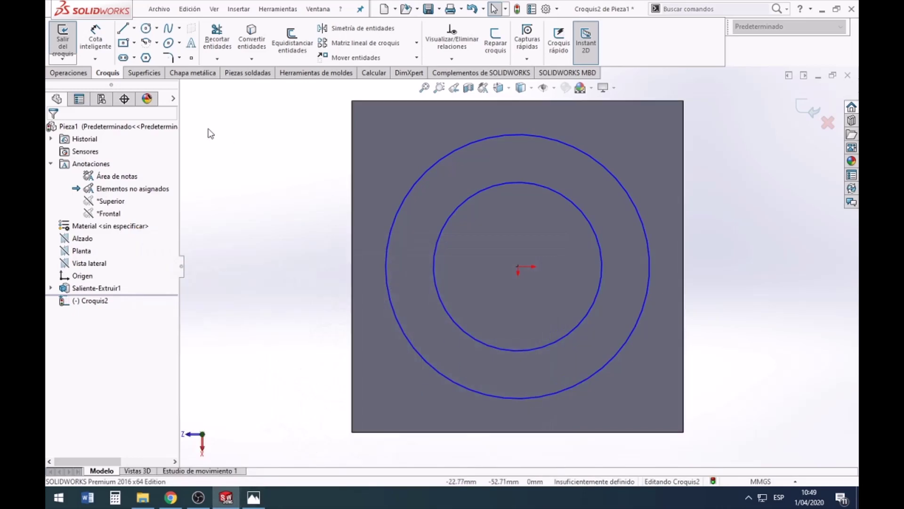
- Dimension the outer circle to a 35 mm diameter
left_click(96, 42)
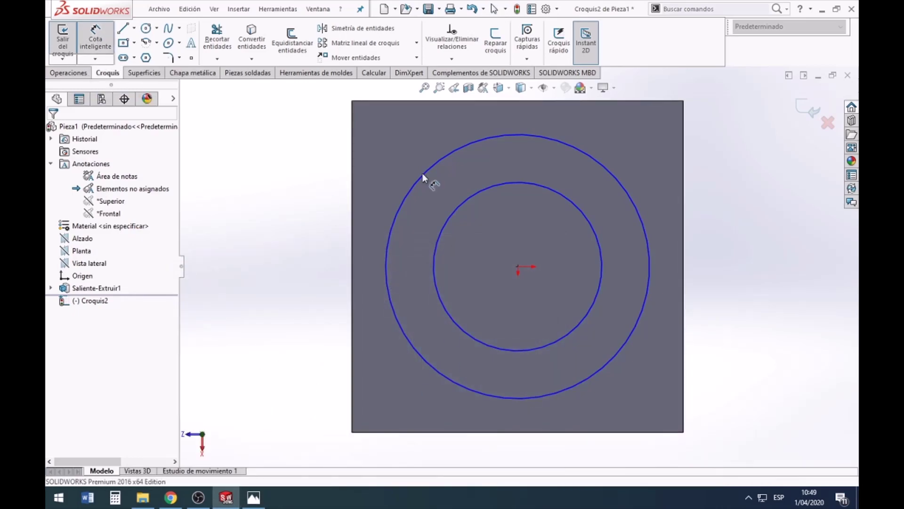
left_click(646, 237)
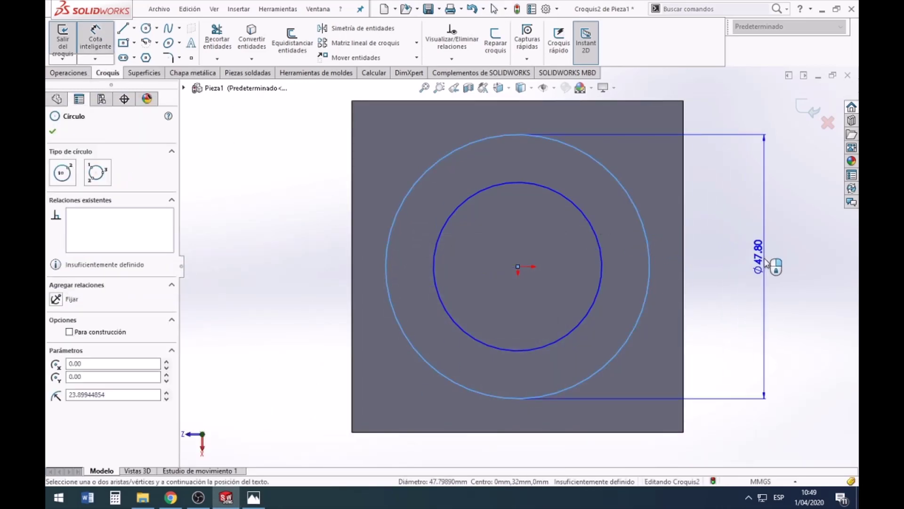
left_click(773, 265)
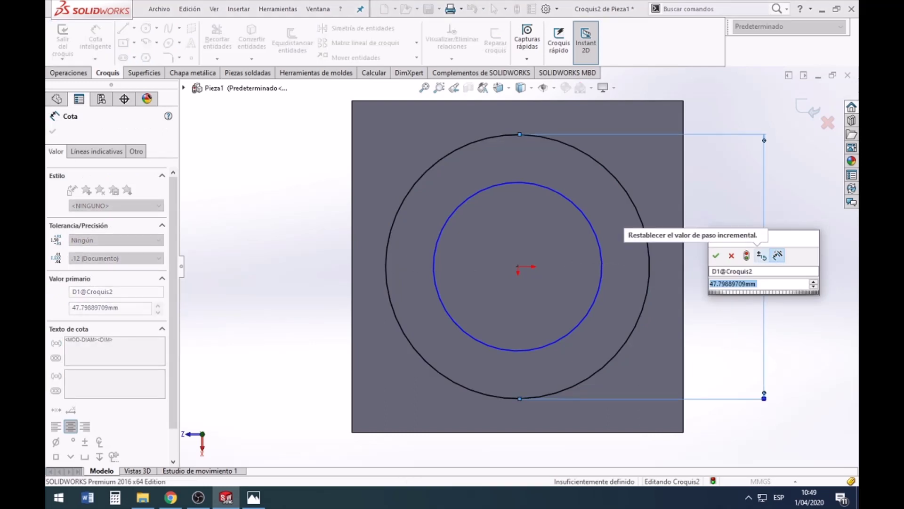
type("35")
key("Return")
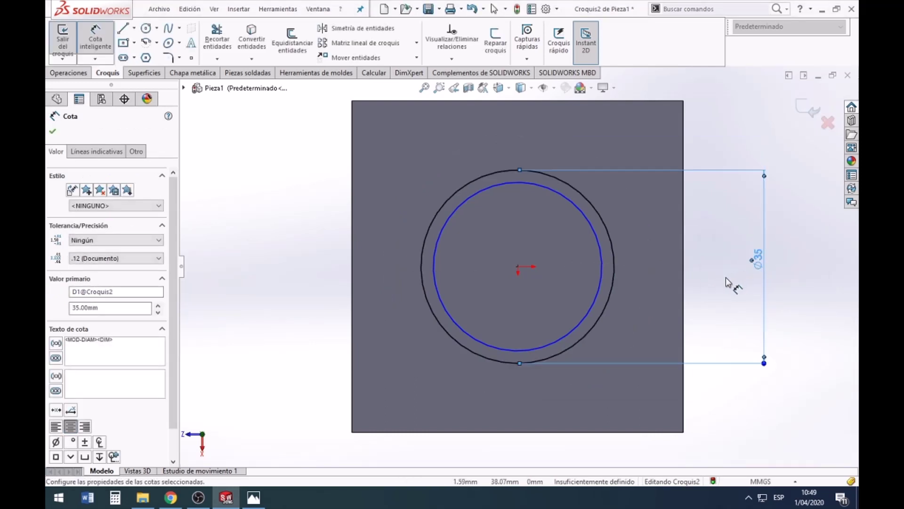
- Dimension the inner circle to a 20 mm diameter and switch to Isometric view
left_click(601, 272)
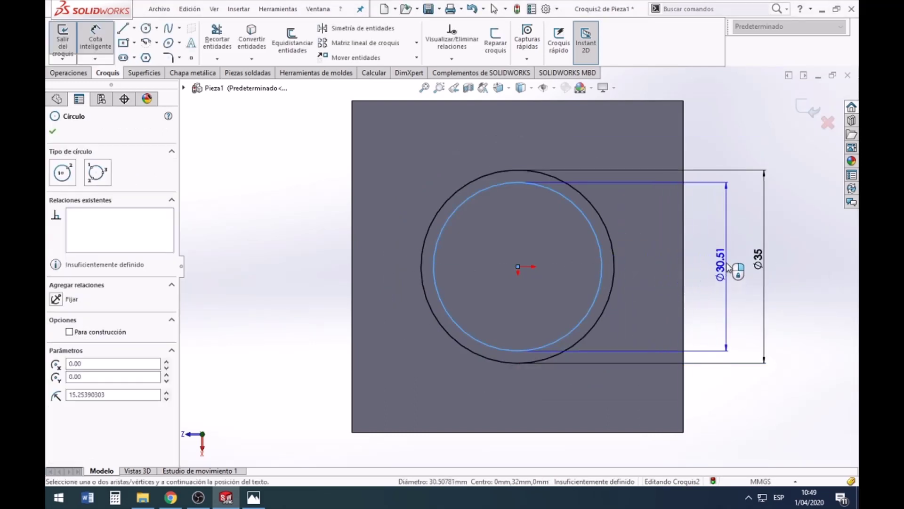
left_click(728, 266)
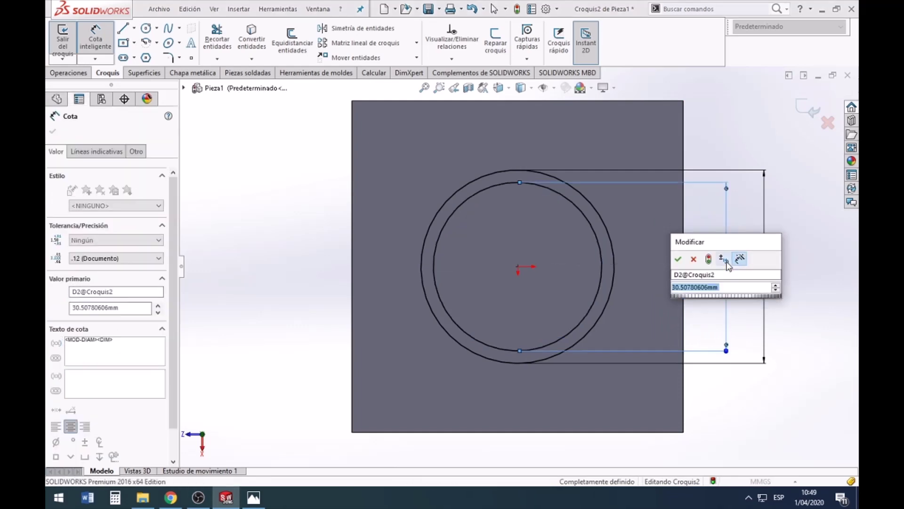
type("20")
key("Return")
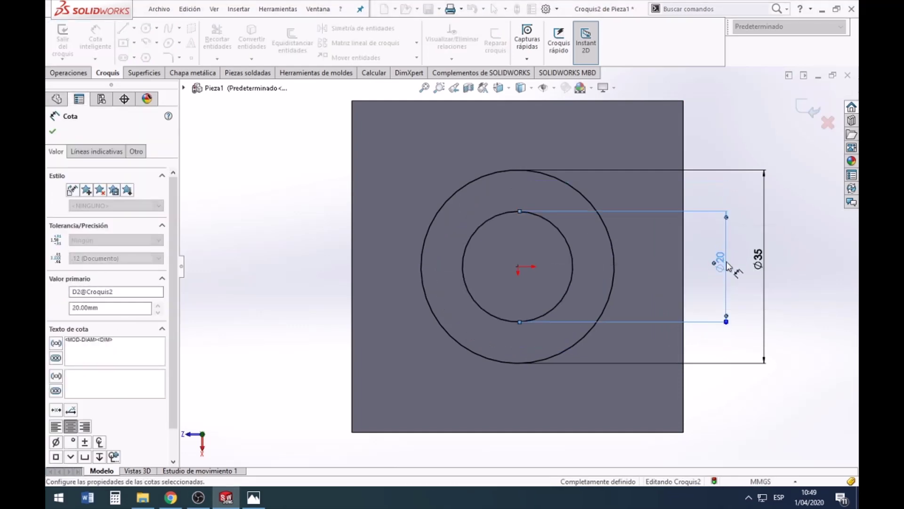
key("Escape")
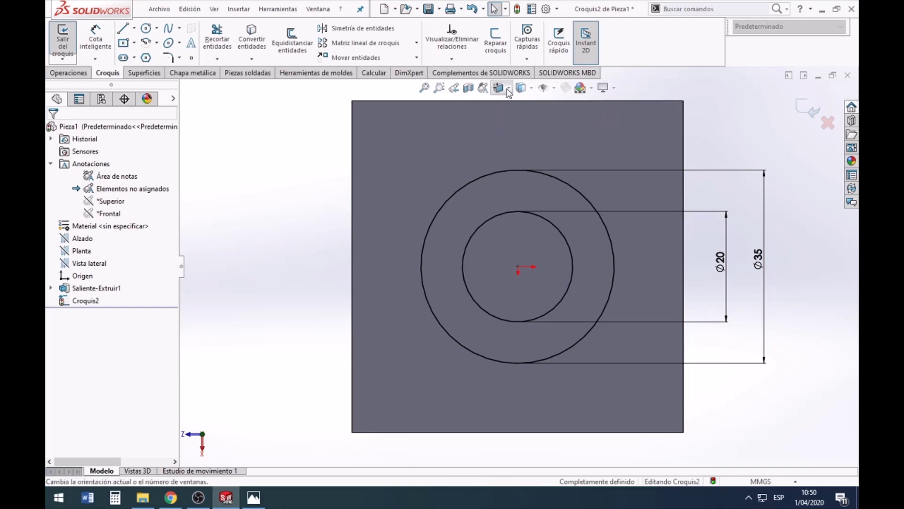
left_click(508, 91)
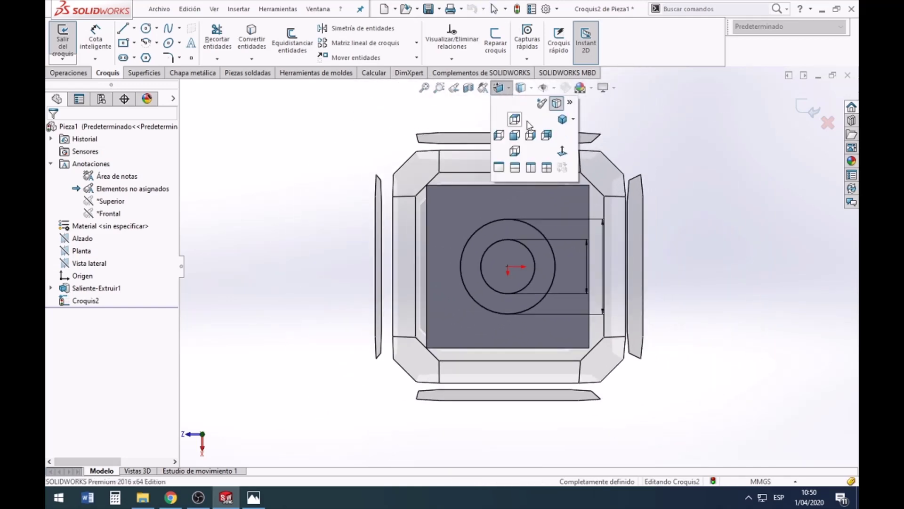
left_click(563, 120)
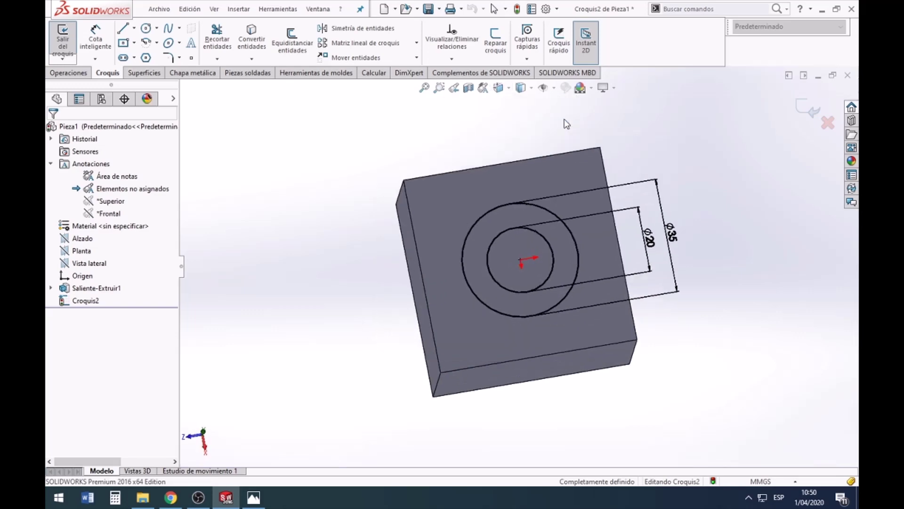
- Check the Ø35/Ø20 cylinder and 96 mm height on reference drawing PIEZA #2
left_click(253, 497)
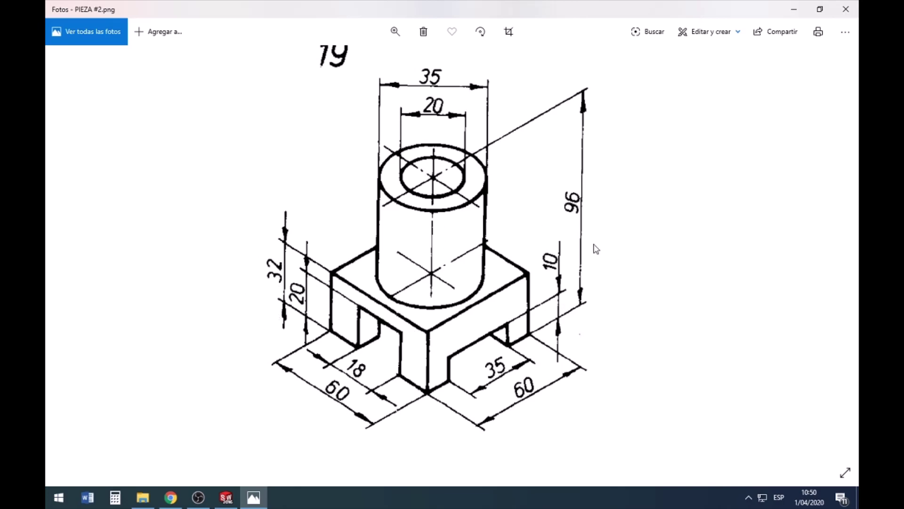
- Preview a boss extrusion of the ring sketch with 64 mm depth
left_click(226, 497)
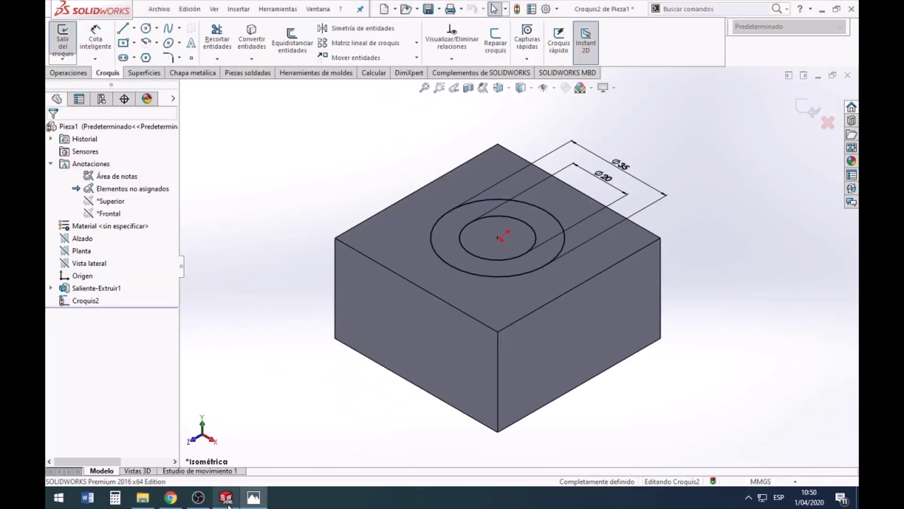
left_click(85, 76)
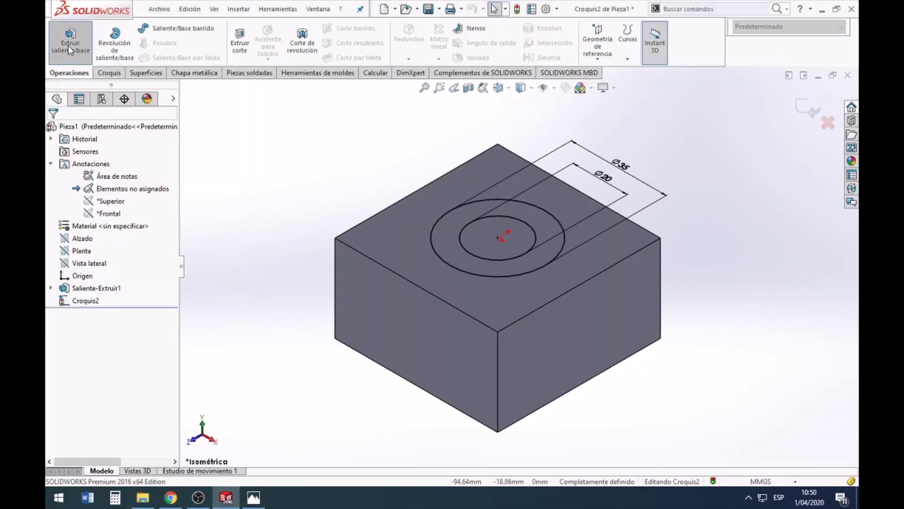
left_click(69, 47)
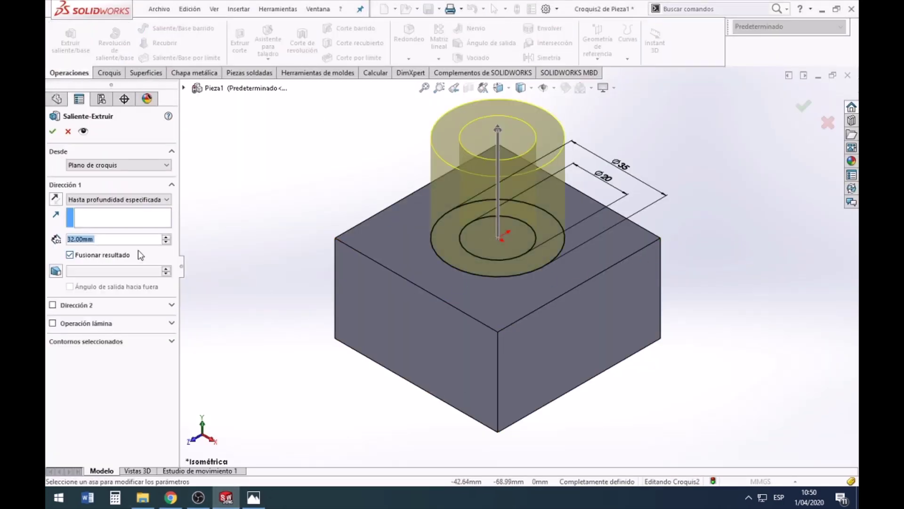
type("6")
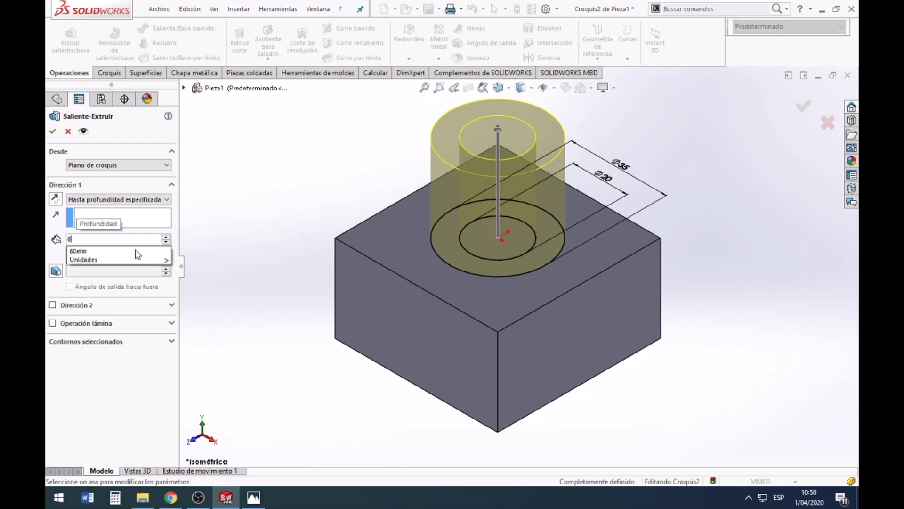
type("4")
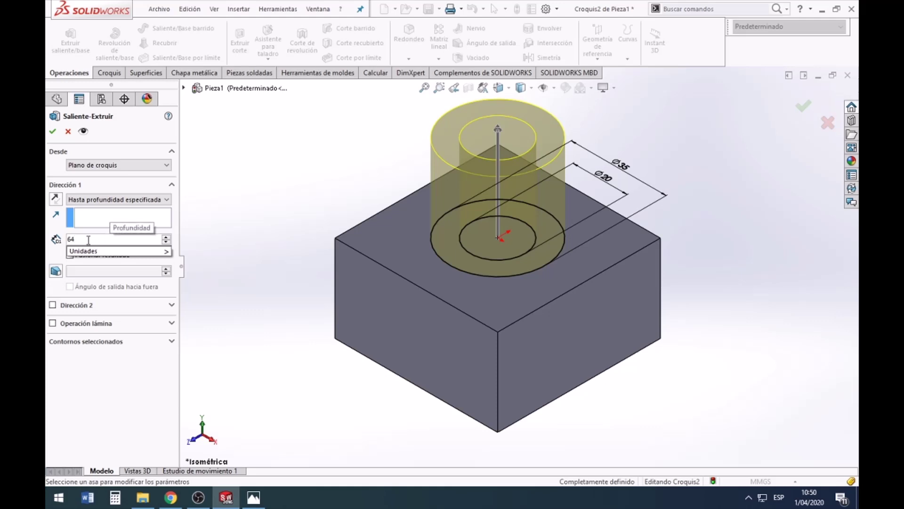
key("Return")
scroll(511, 209, "up", 3)
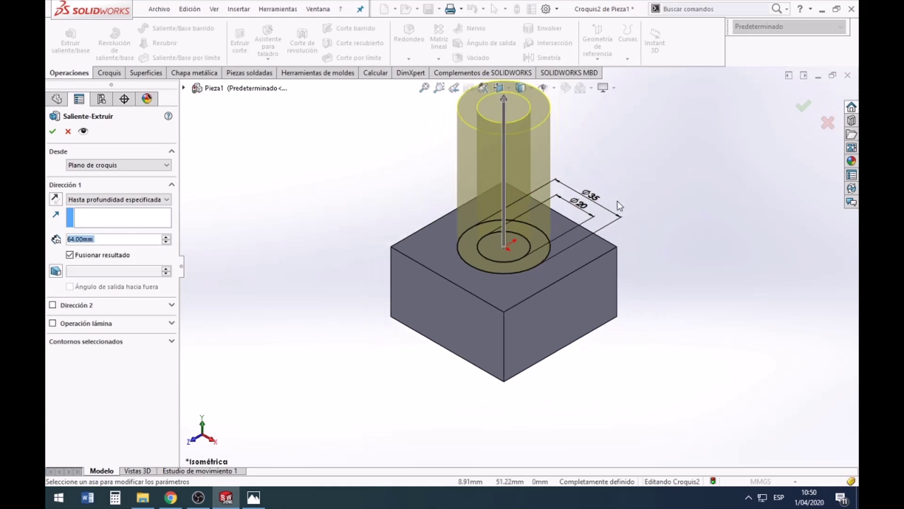
scroll(569, 142, "down", 1)
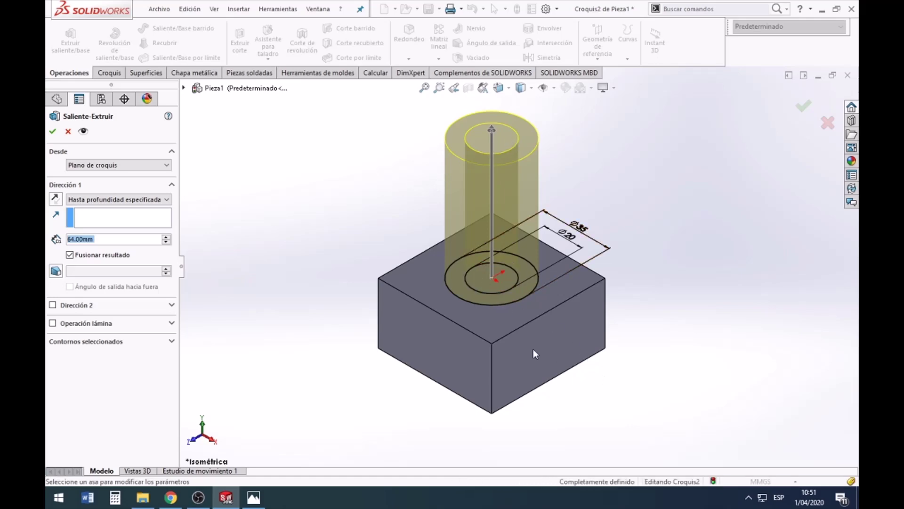
left_click(254, 499)
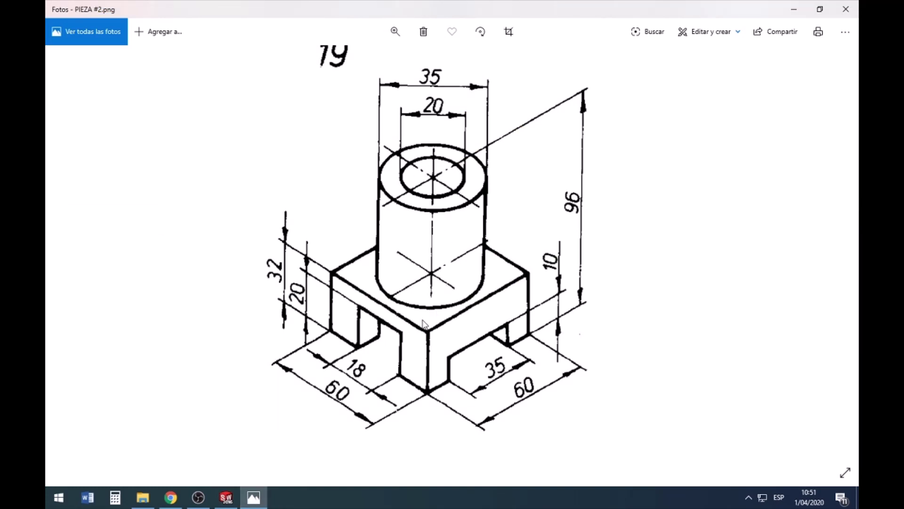
left_click(252, 492)
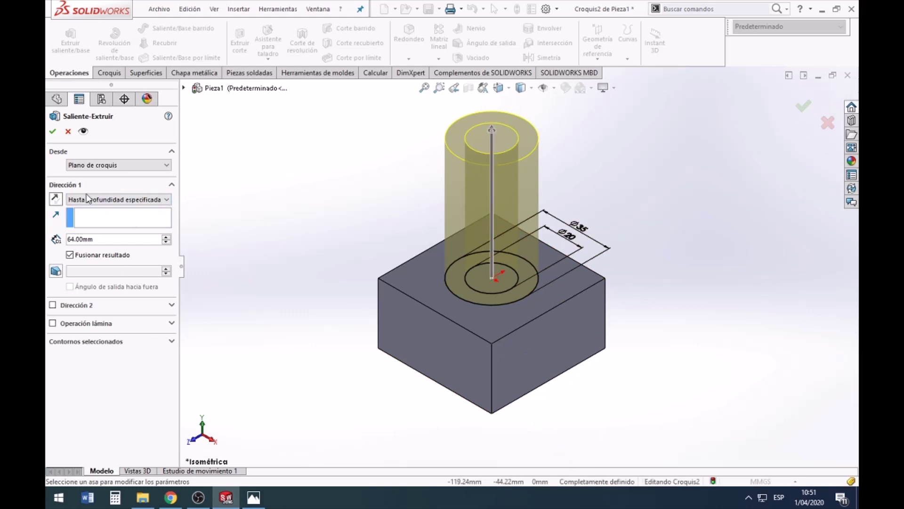
- Accept the 64 mm cylinder extrusion and compare the part with the reference drawing
left_click(53, 131)
mouse_move(253, 498)
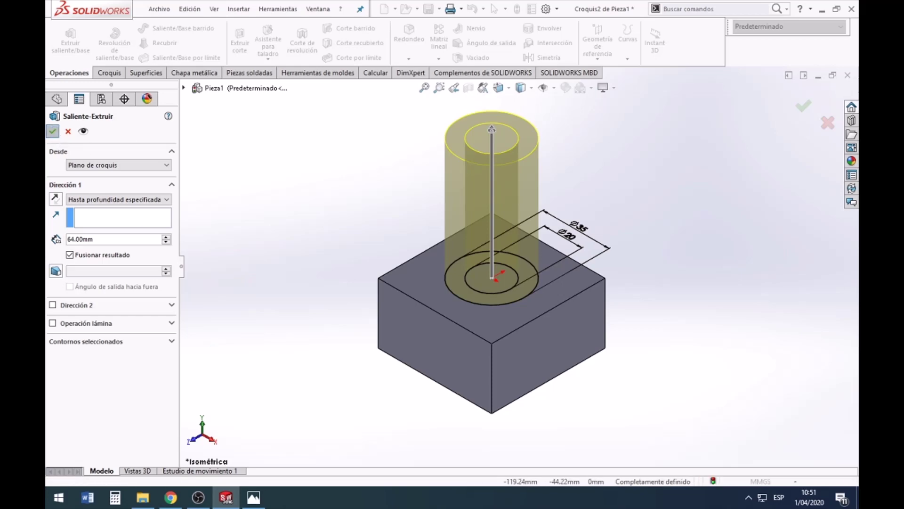
left_click(261, 505)
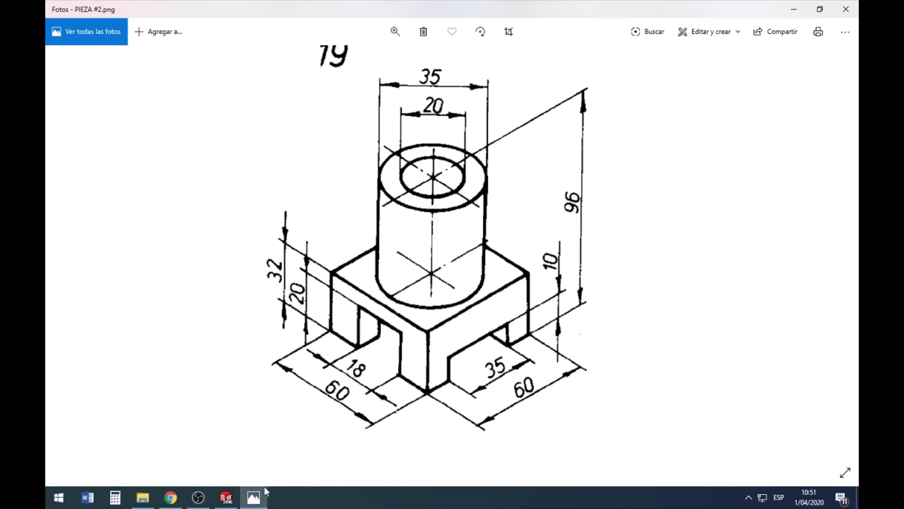
left_click(226, 497)
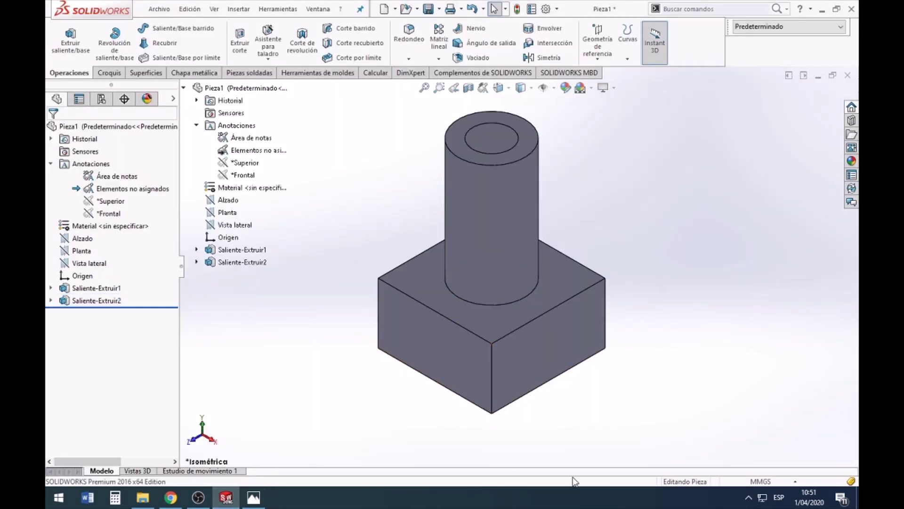
left_click(268, 503)
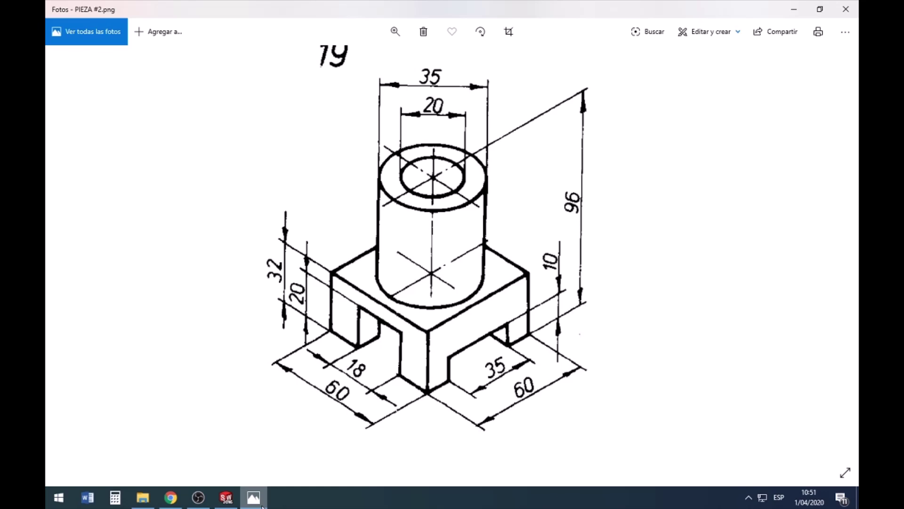
left_click(262, 507)
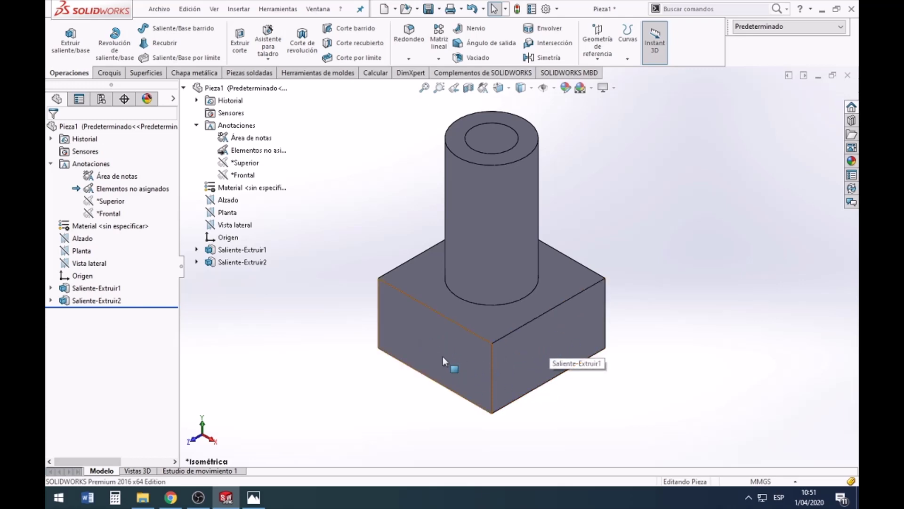
left_click(253, 497)
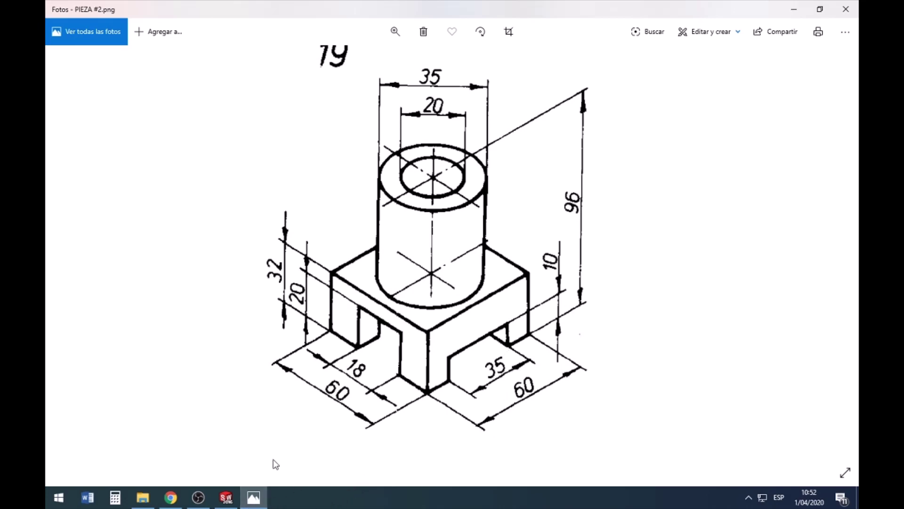
left_click(226, 497)
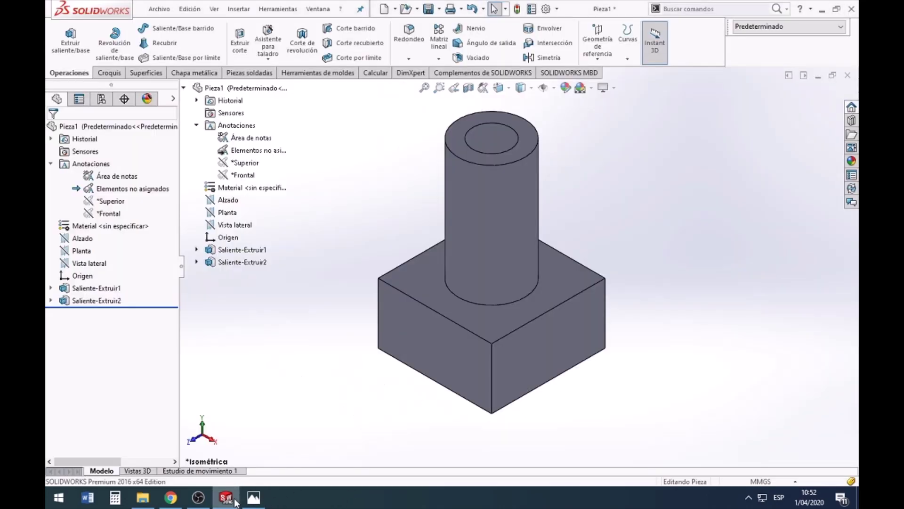
- Start sketch Croquis3 on the block's side face and view it Normal To
right_click(549, 346)
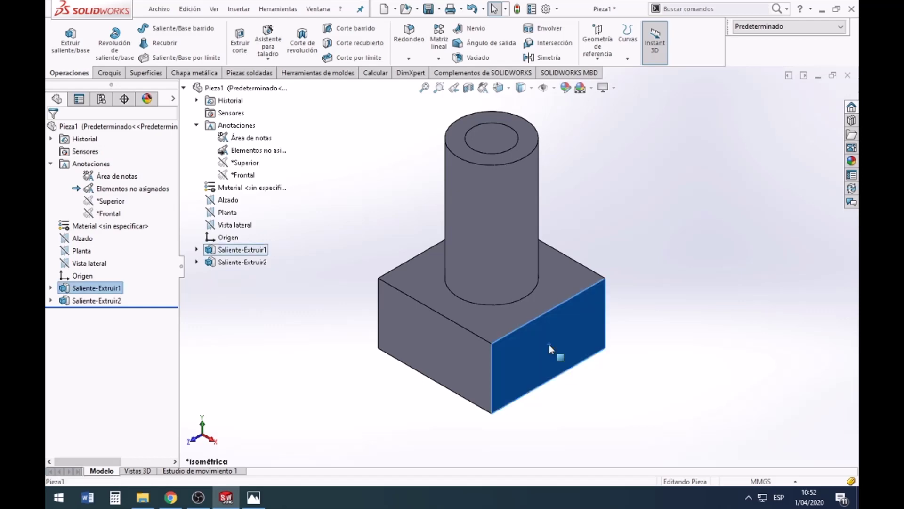
left_click(571, 169)
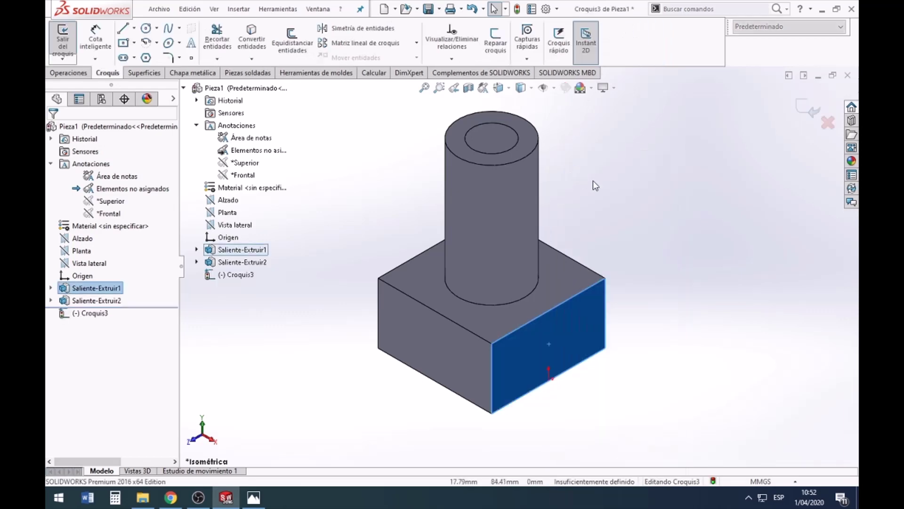
left_click(511, 88)
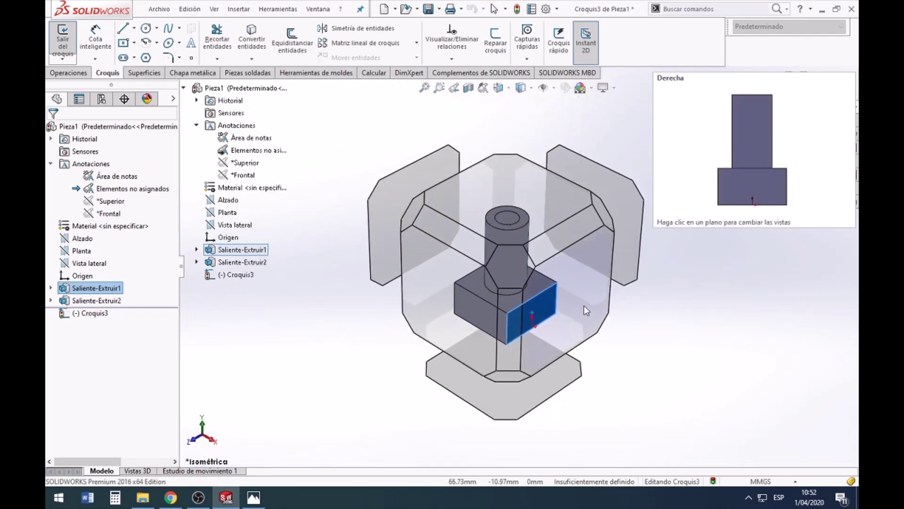
key("ctrl+8")
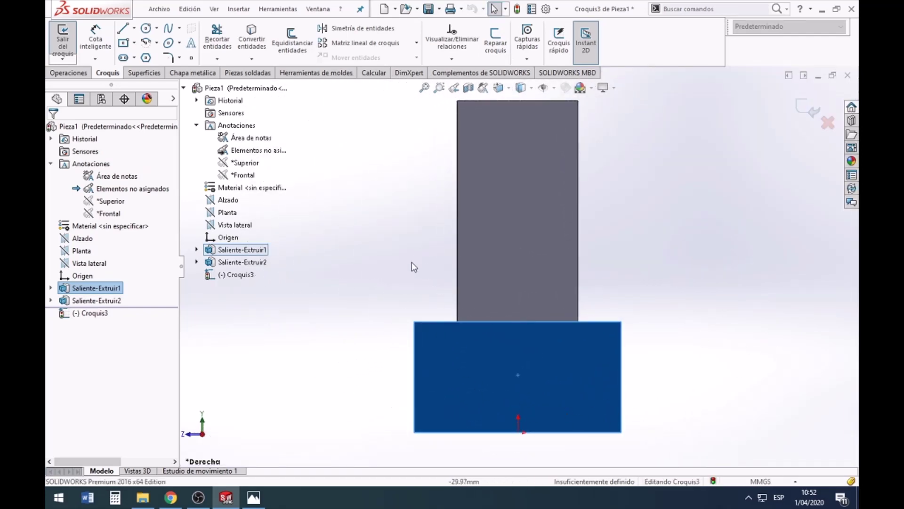
left_click(408, 264)
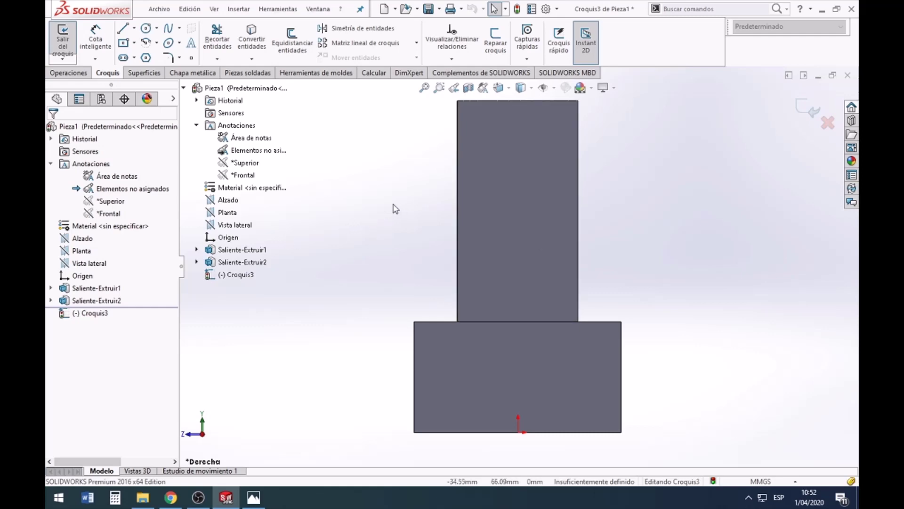
- Draw a corner rectangle along the bottom edge of the block's side face
left_click(135, 43)
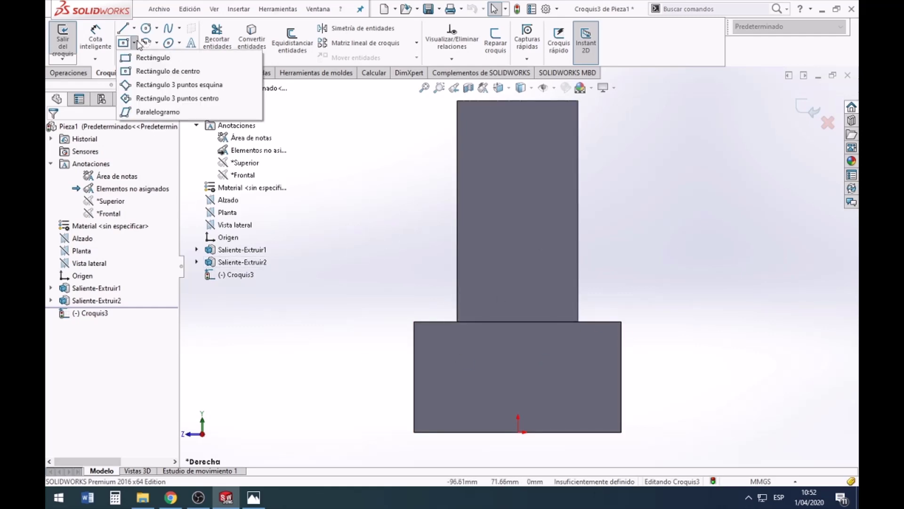
left_click(140, 59)
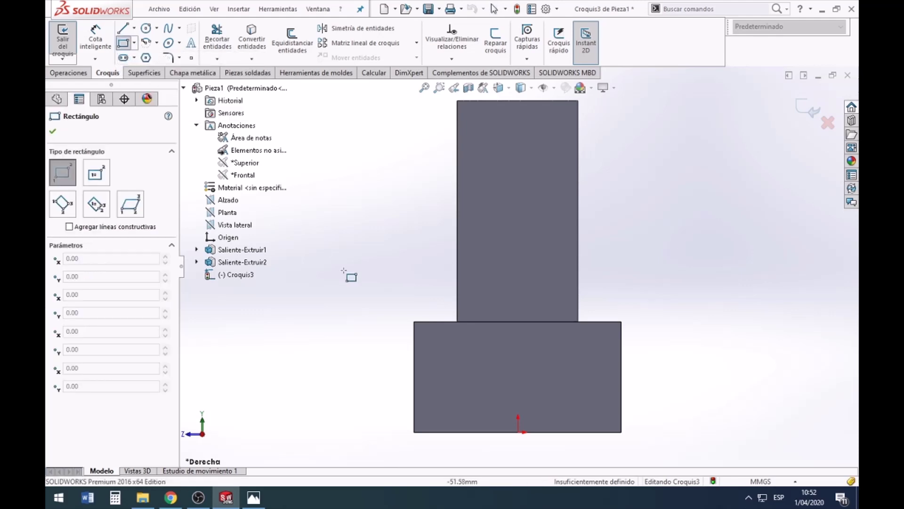
left_click(471, 432)
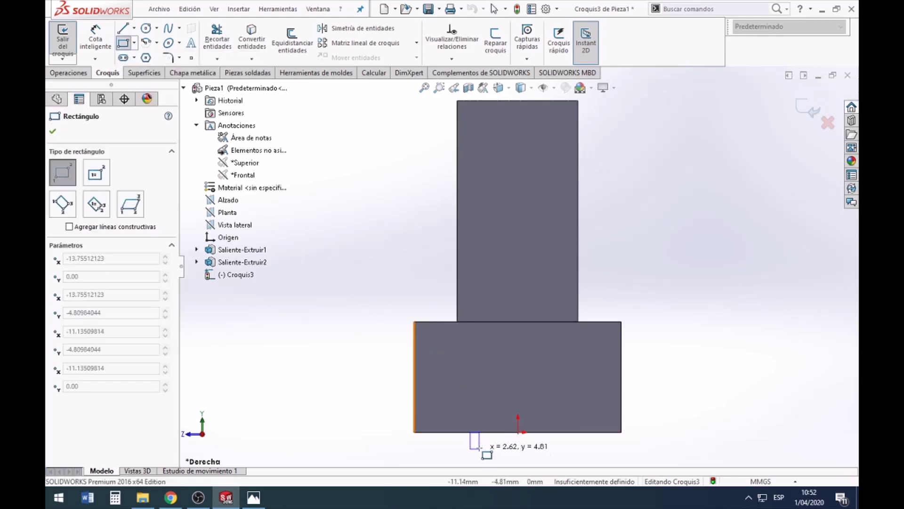
key("Escape")
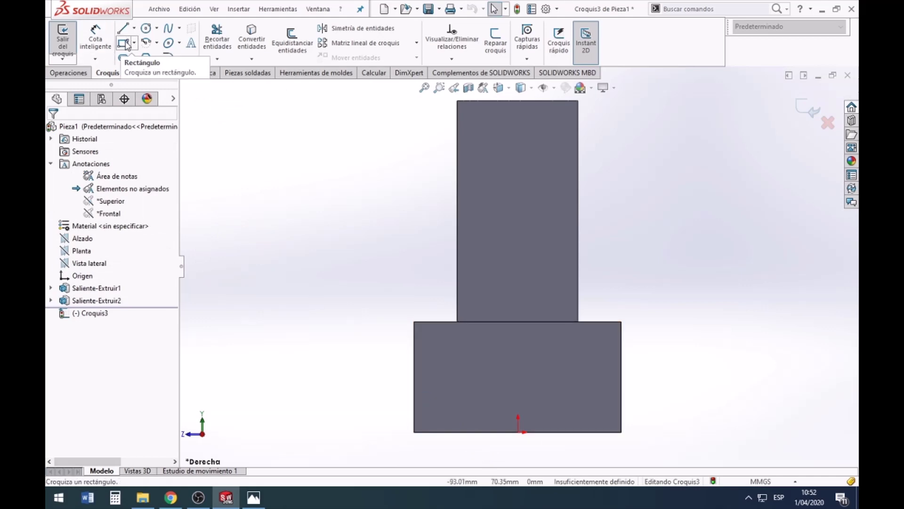
left_click(125, 43)
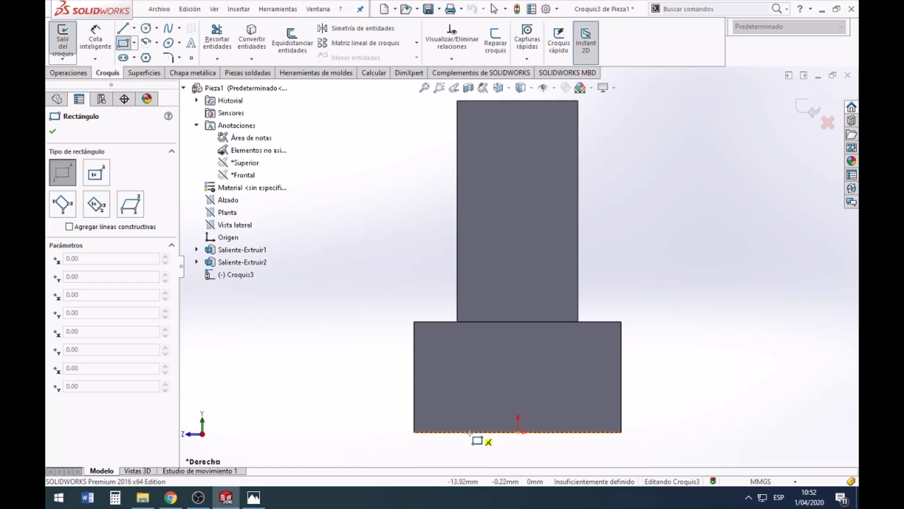
left_click(470, 432)
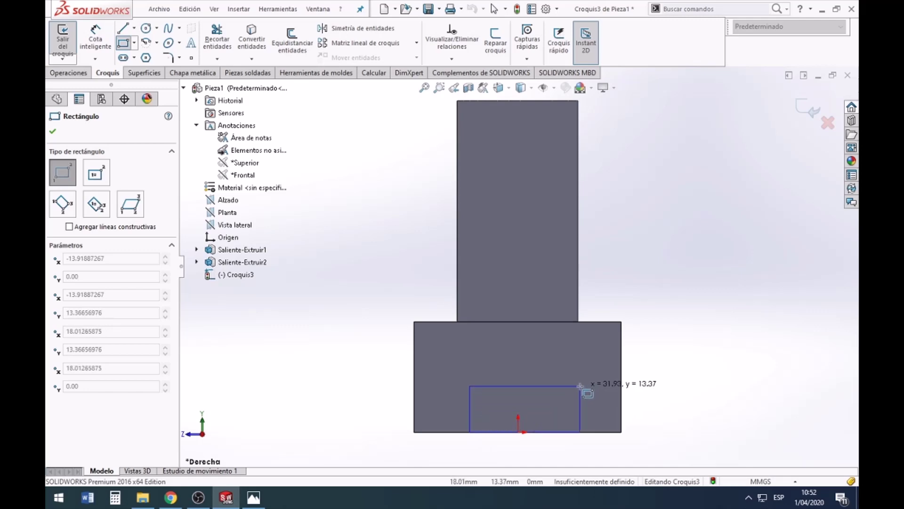
left_click(581, 386)
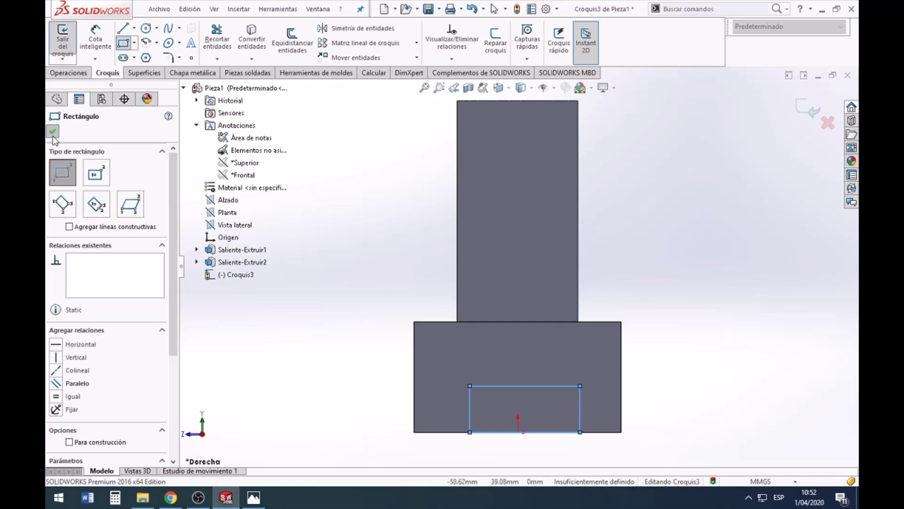
key("Escape")
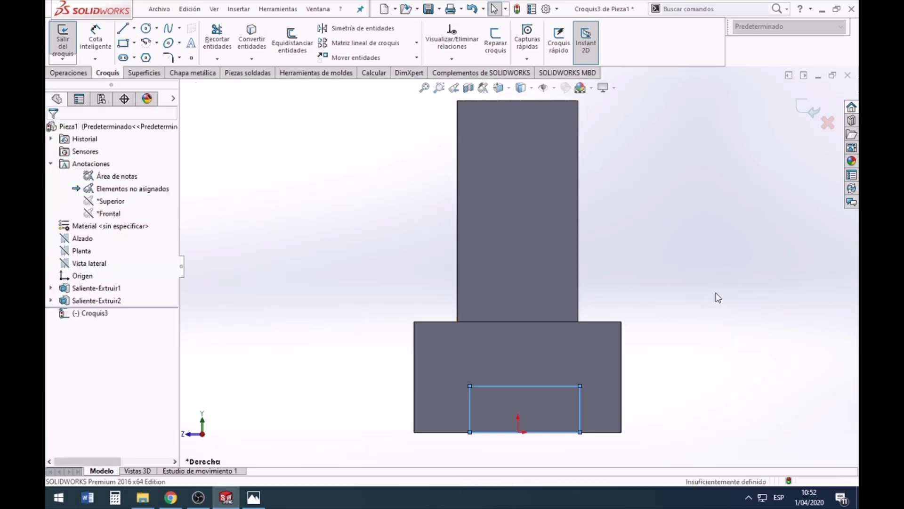
left_click(716, 297)
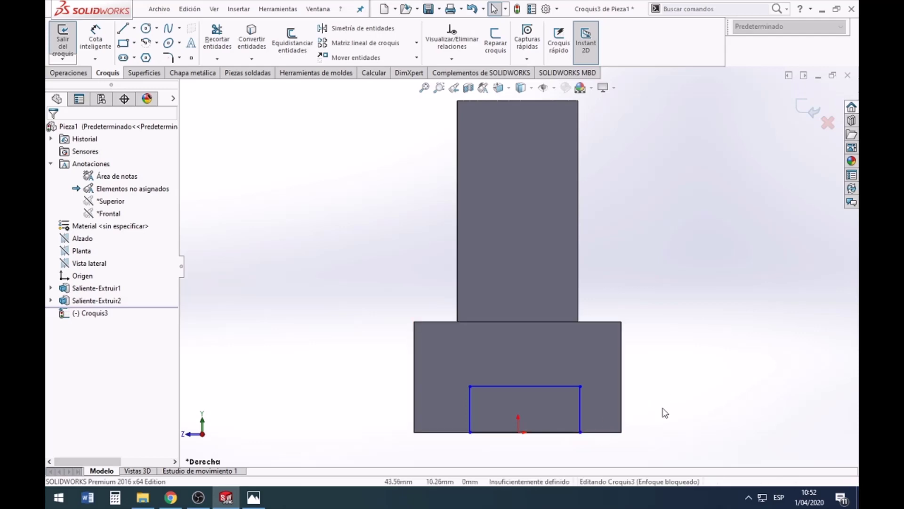
scroll(615, 438, "up", 1)
scroll(566, 410, "down", 2)
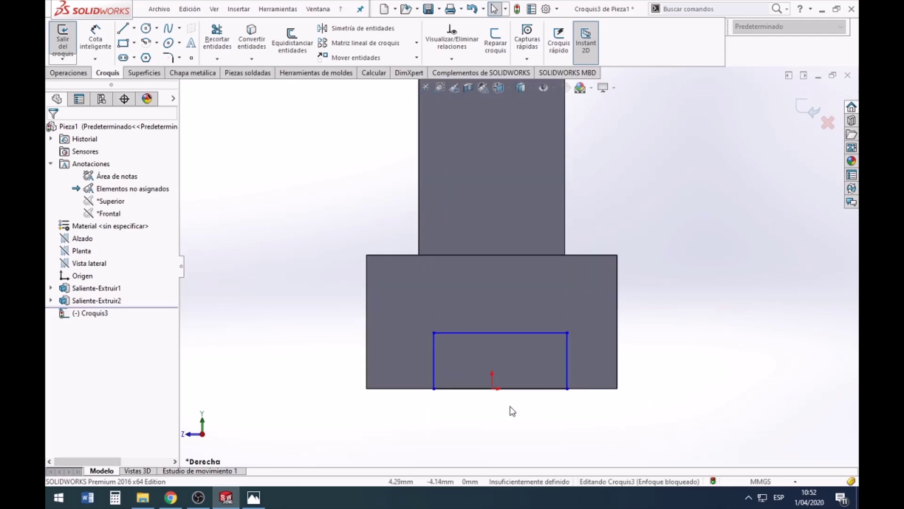
- Dimension the slot rectangle's top edge to 35 mm wide
left_click(263, 502)
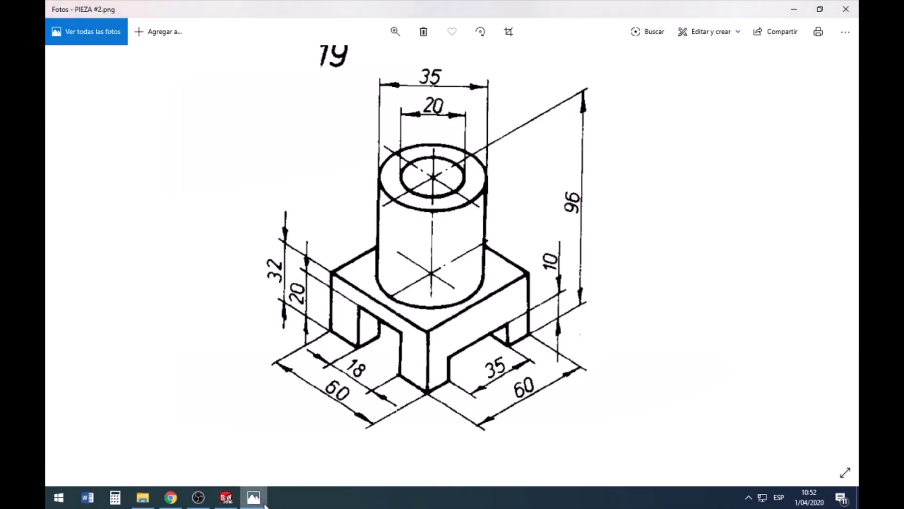
left_click(262, 503)
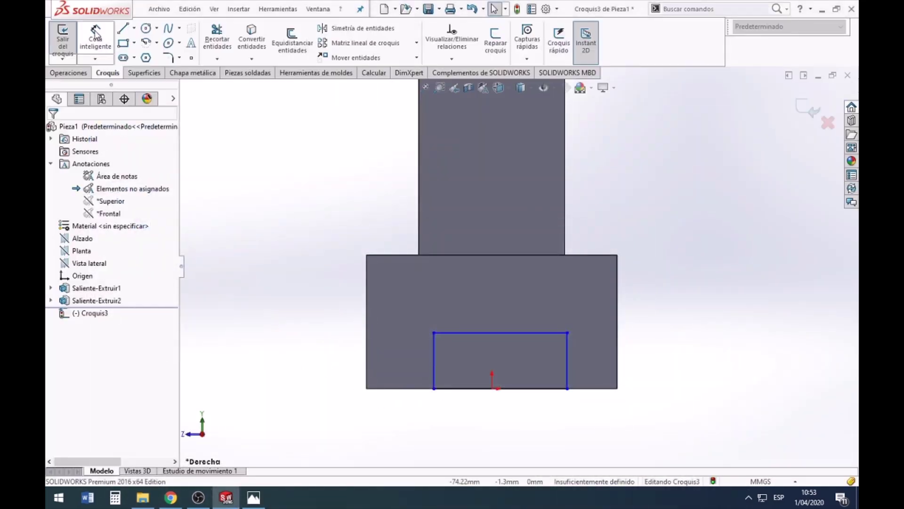
left_click(528, 329)
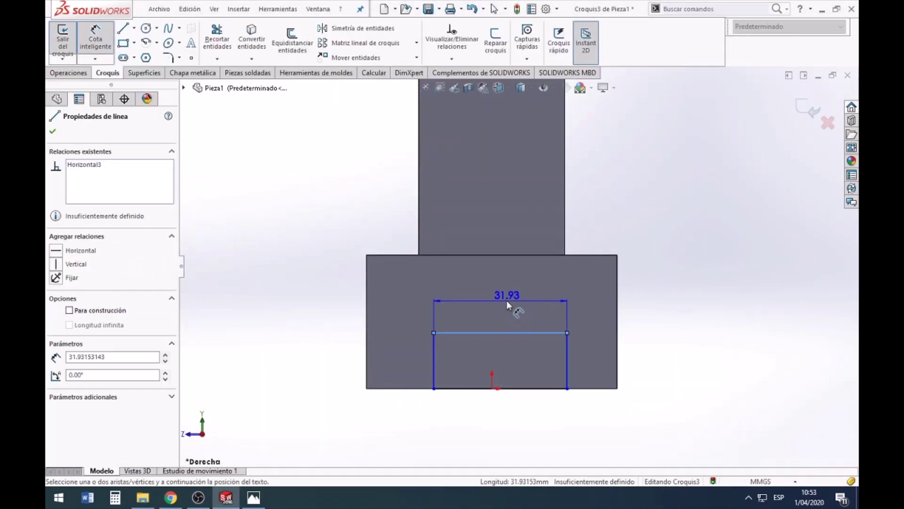
left_click(505, 293)
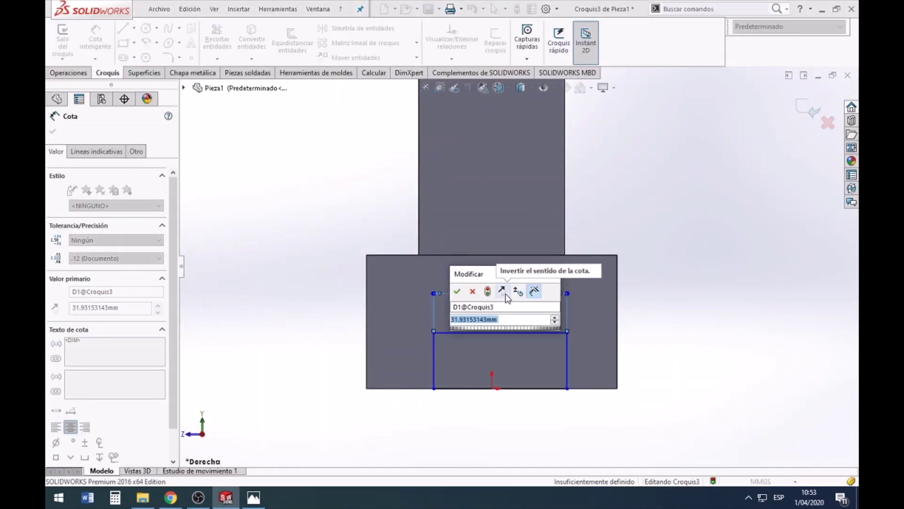
key("BackSpace")
type("35")
key("Return")
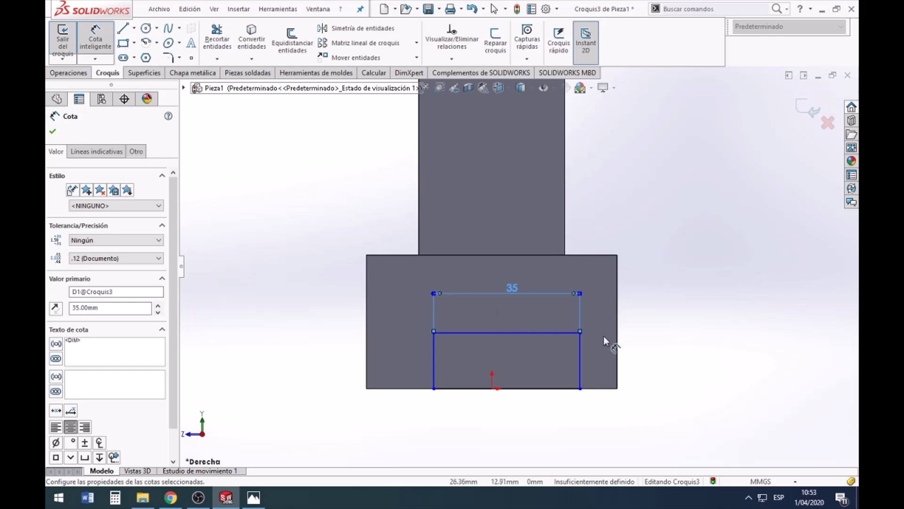
- Dimension the rectangle's right edge to 10 mm tall
left_click(253, 498)
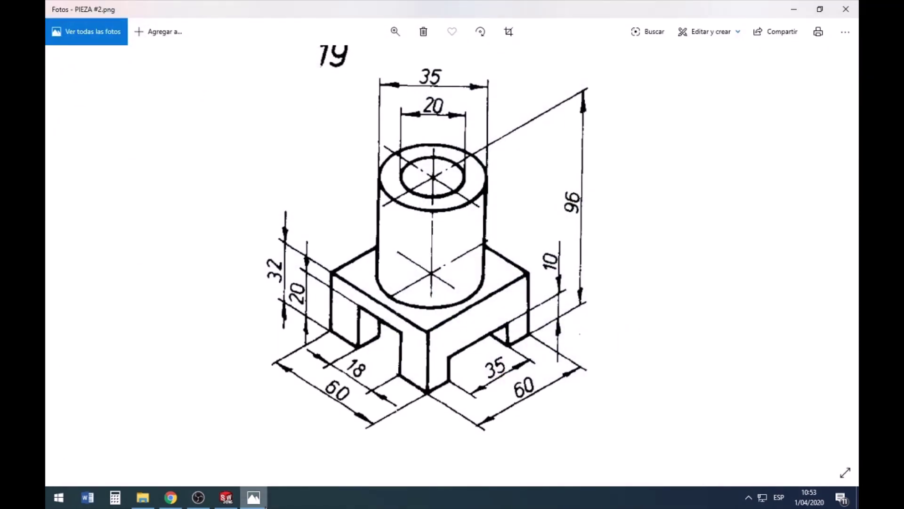
left_click(262, 502)
left_click(581, 347)
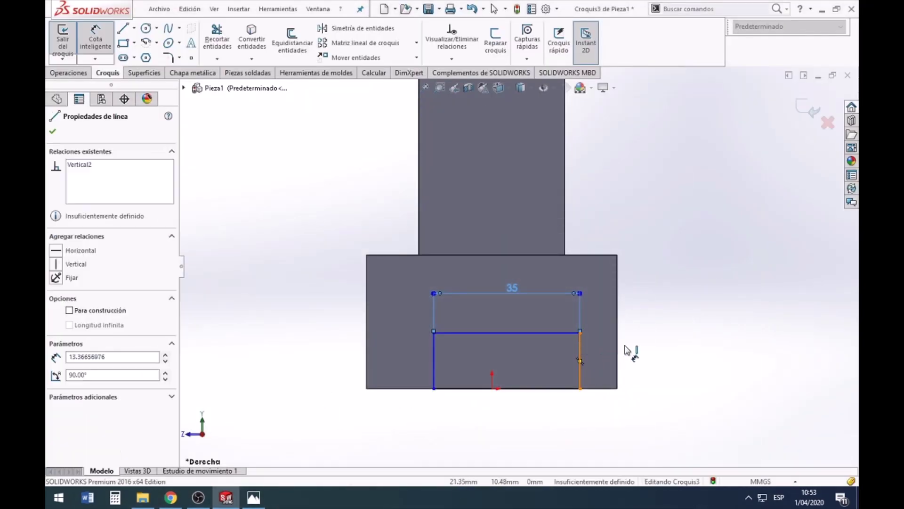
left_click(683, 355)
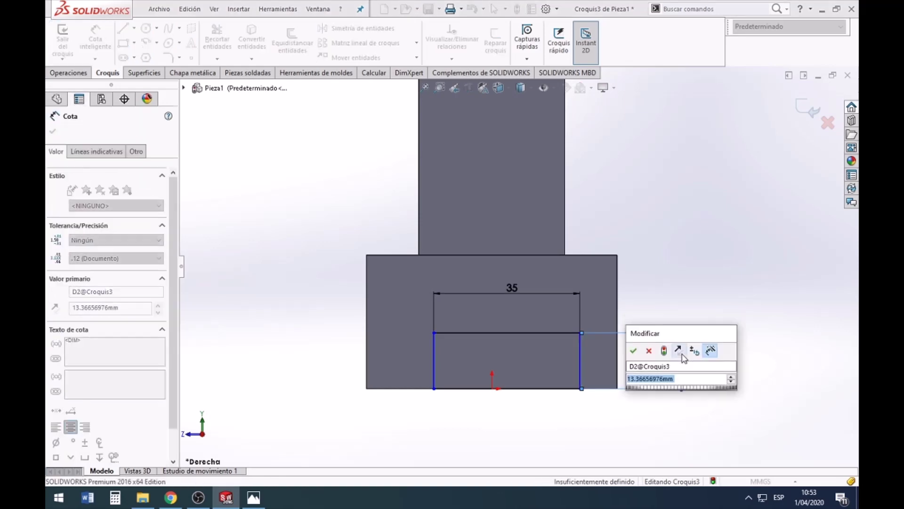
type("10")
key("Return")
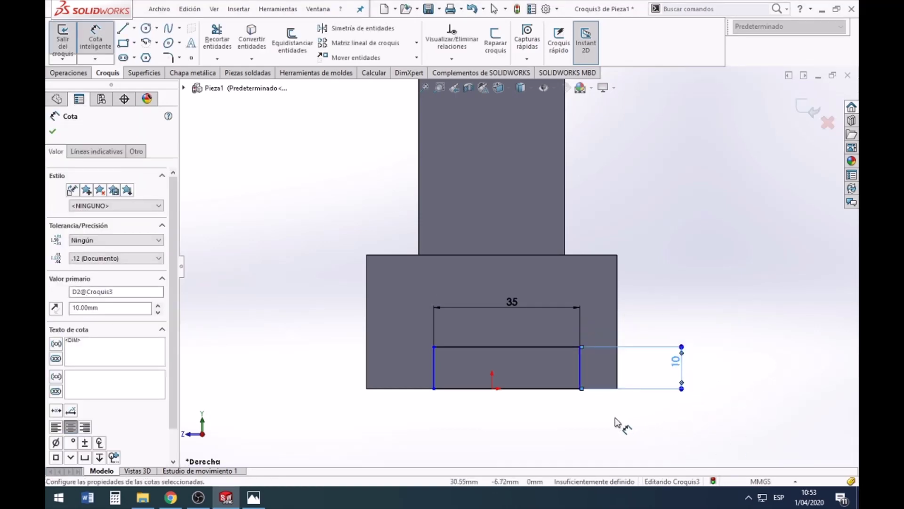
left_click(53, 132)
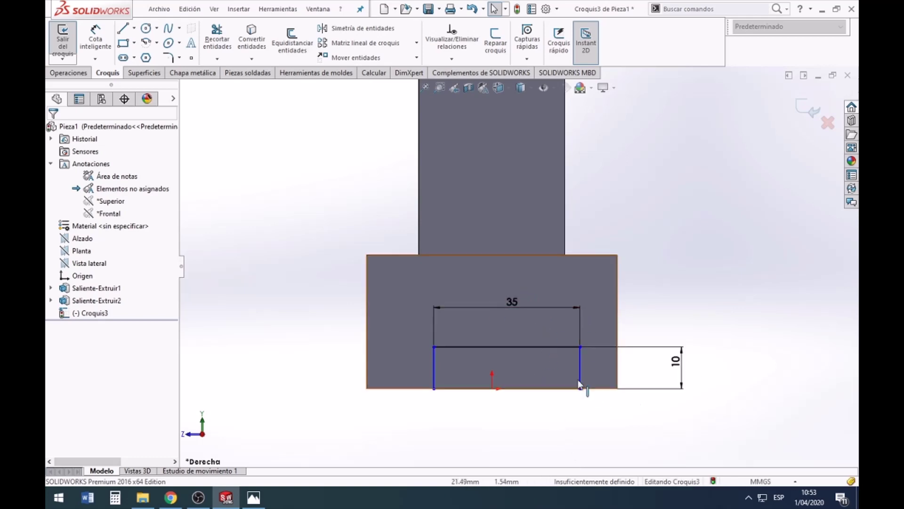
- Slide the rectangle along the base bottom and recheck the reference drawing
mouse_move(581, 347)
left_mouse_down()
mouse_move(564, 347)
mouse_move(592, 352)
mouse_move(549, 352)
mouse_move(575, 350)
mouse_move(567, 348)
left_mouse_up()
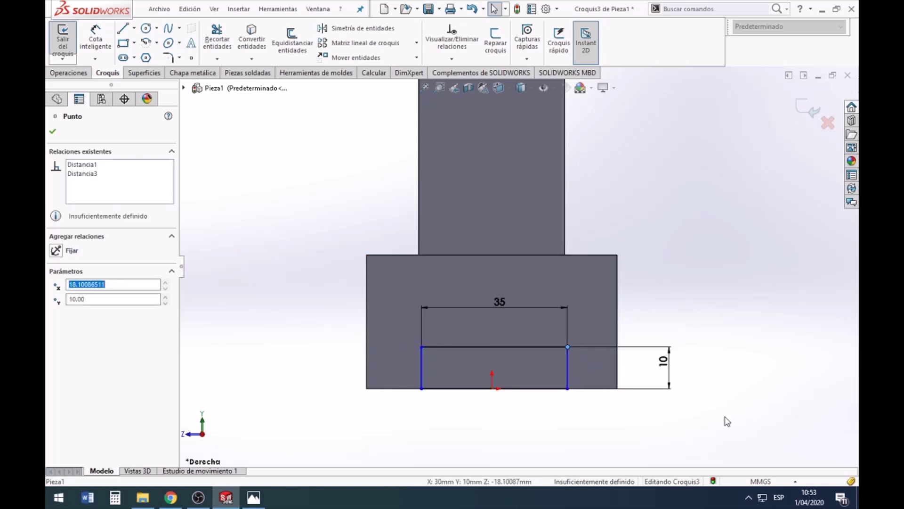
left_click(744, 319)
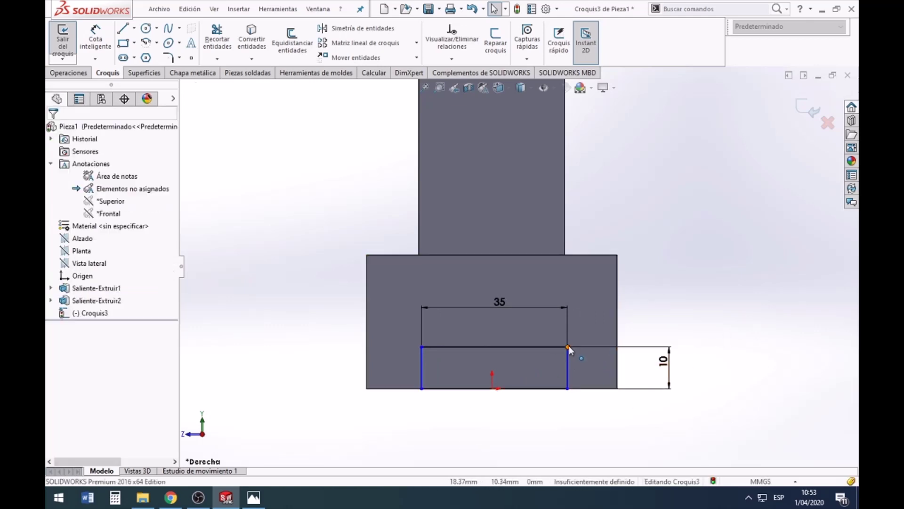
left_click_drag(568, 347, 584, 346)
left_click(711, 307)
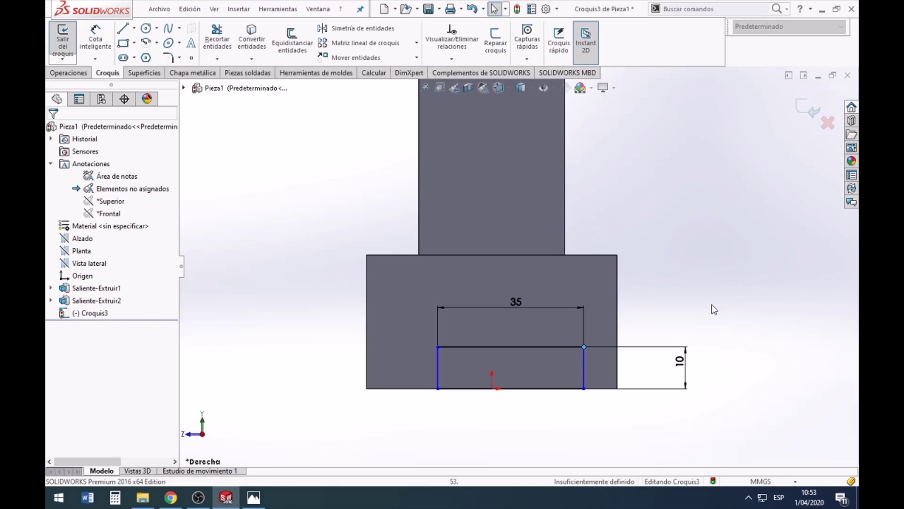
left_click(254, 497)
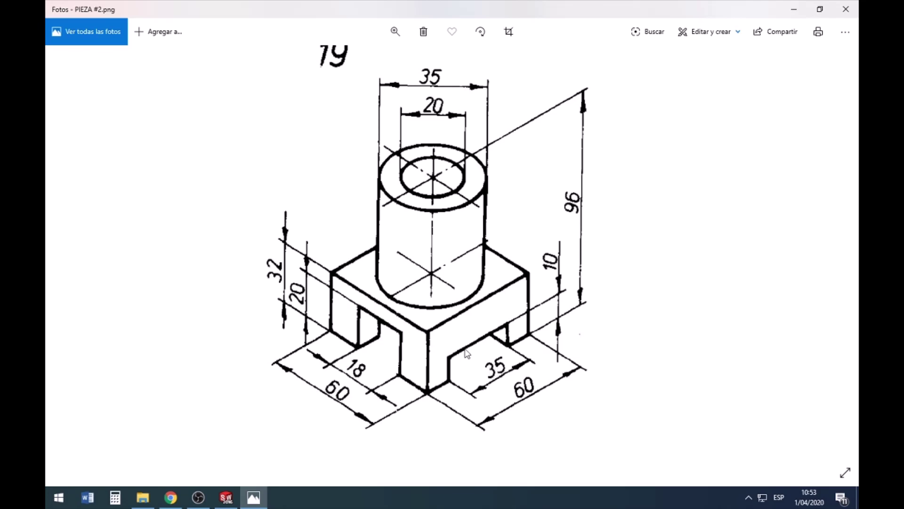
left_click(226, 498)
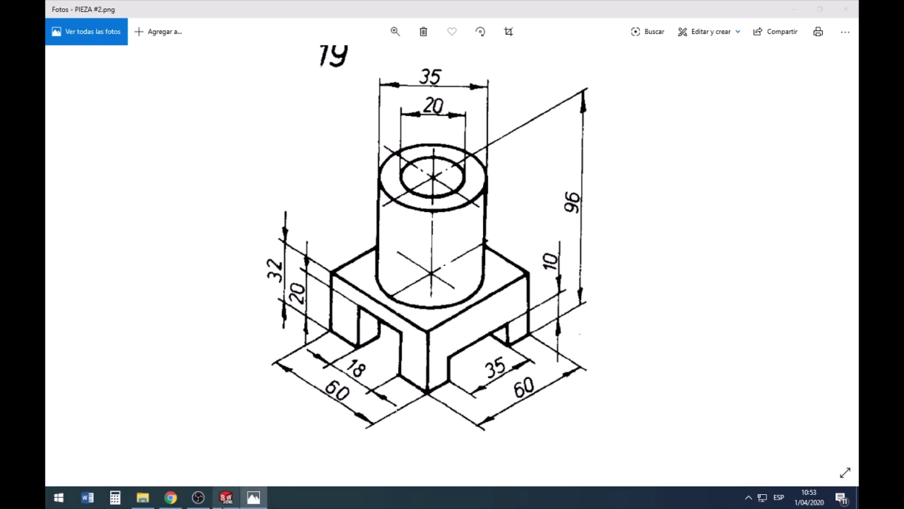
mouse_move(225, 497)
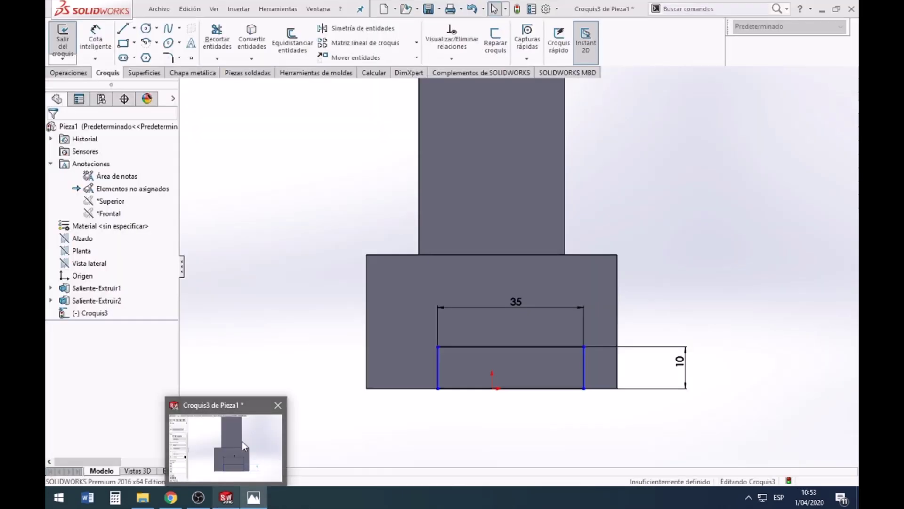
- Dimension the origin to the slot rectangle's side as 35/2 (17.50 mm), fully defining Croquis3
left_click(242, 442)
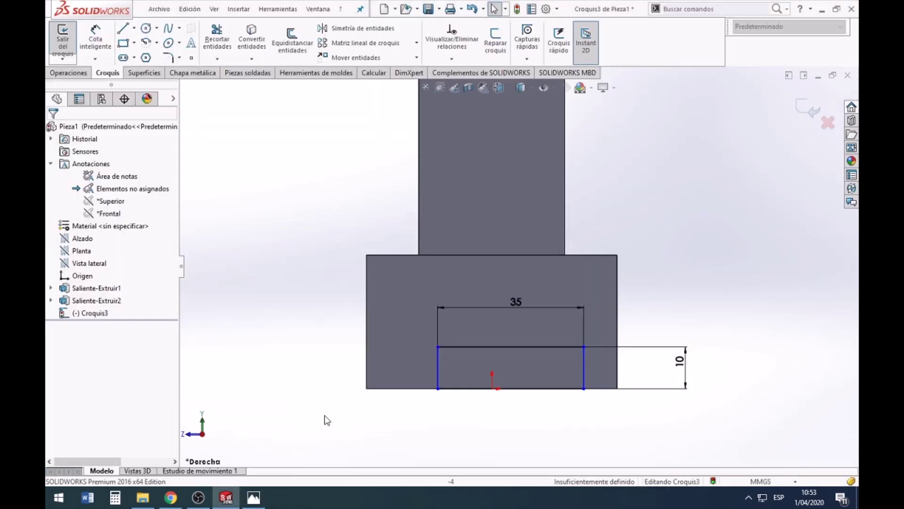
left_click(95, 37)
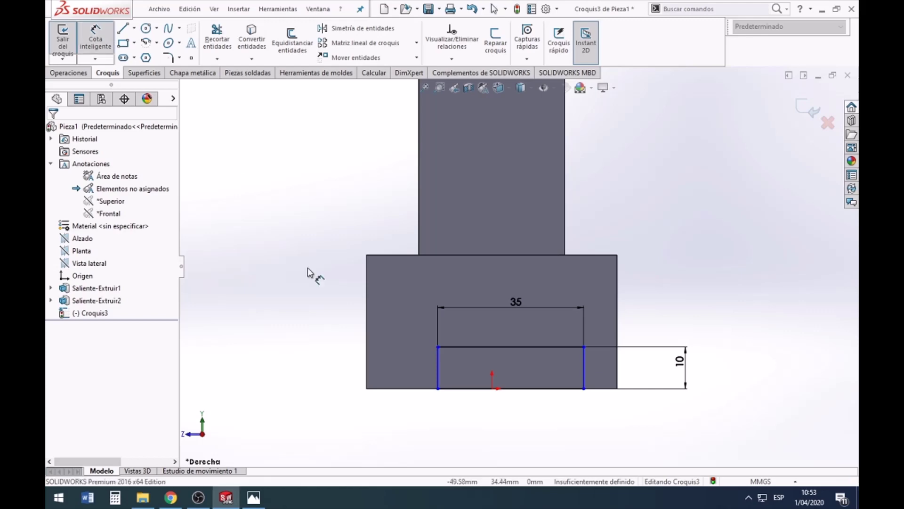
left_click(492, 389)
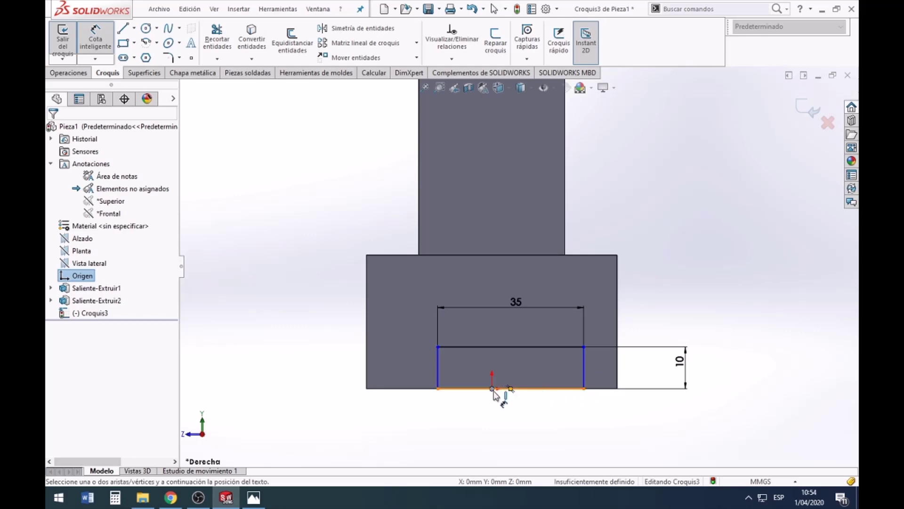
key("Escape")
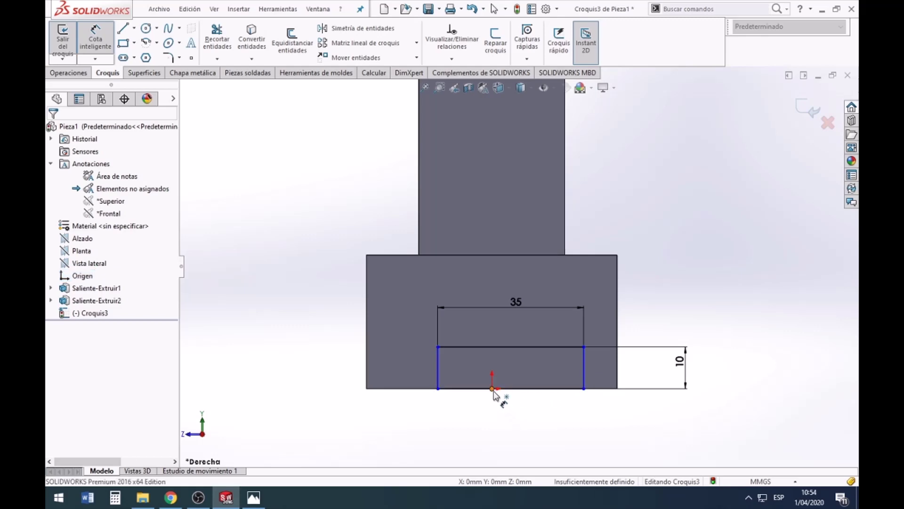
left_click(492, 388)
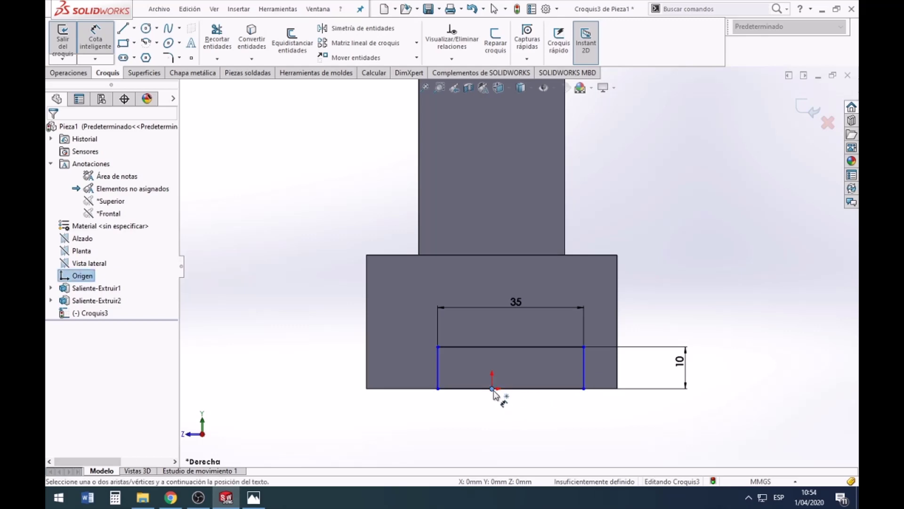
left_click(584, 389)
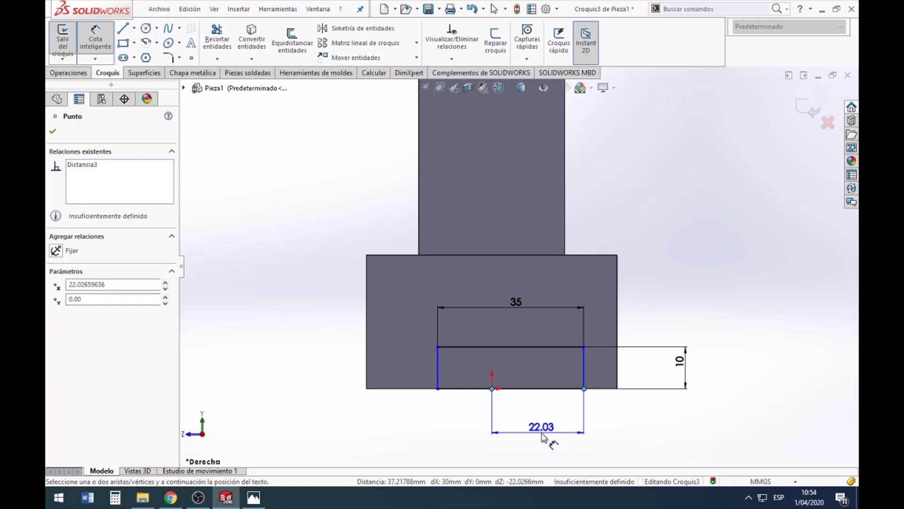
left_click(541, 437)
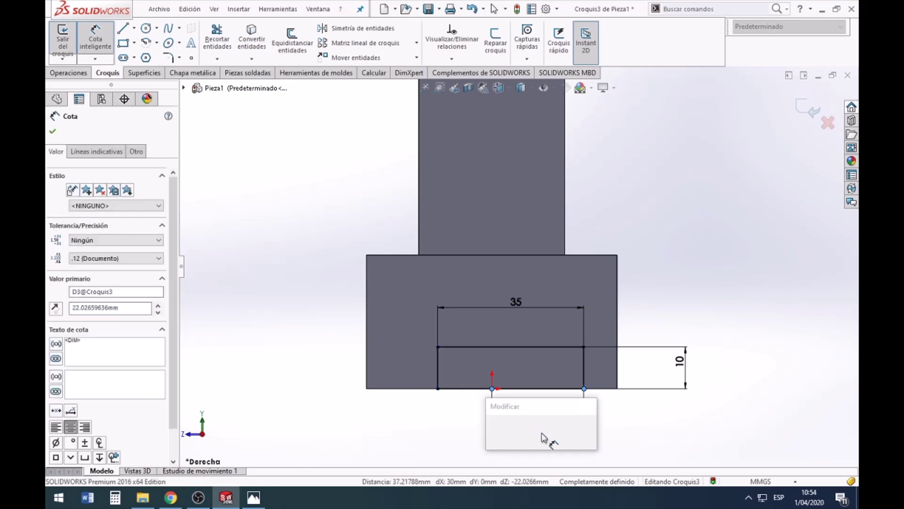
type("135/2")
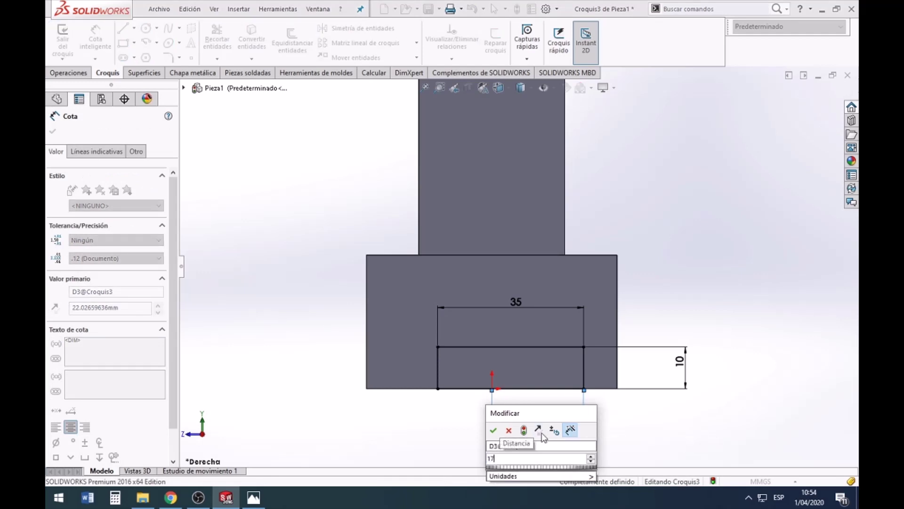
key("Return")
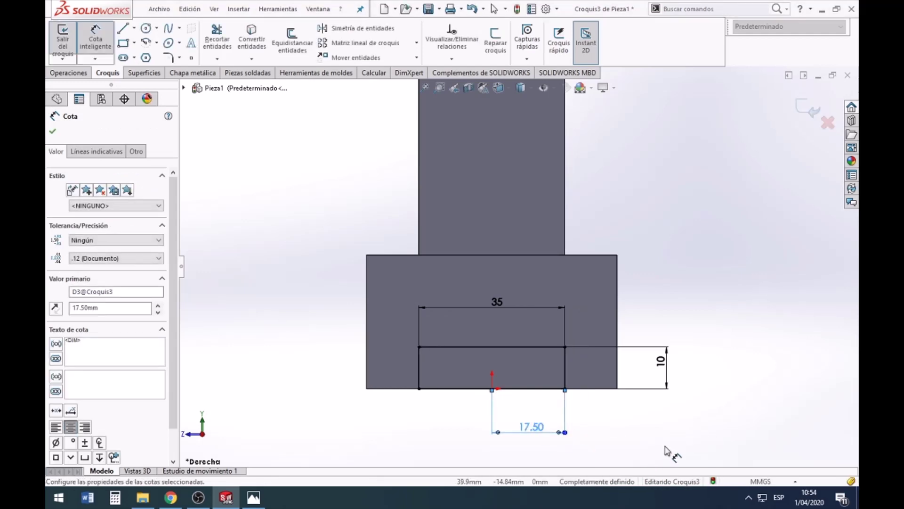
left_click(53, 133)
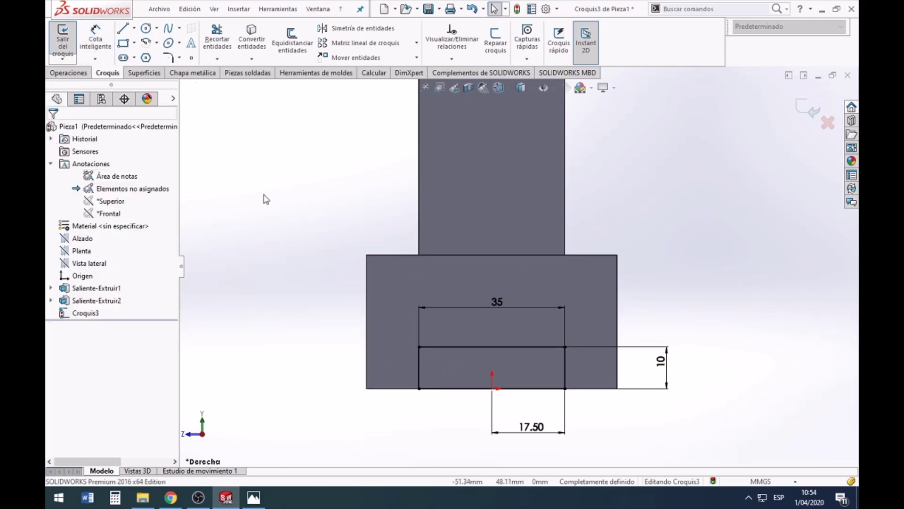
- Extrude-cut the 35 by 10 slot sketch Through All in isometric view, creating Cortar-Extruir1
left_click(69, 72)
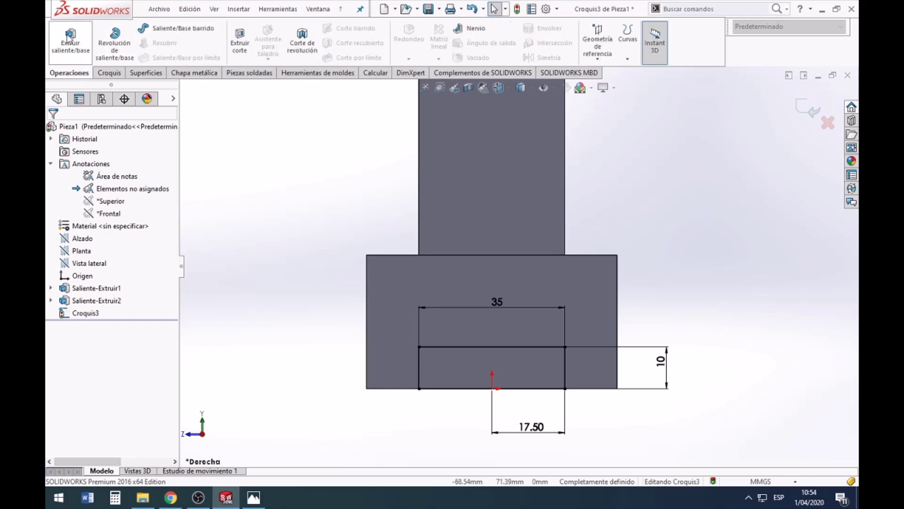
left_click(242, 45)
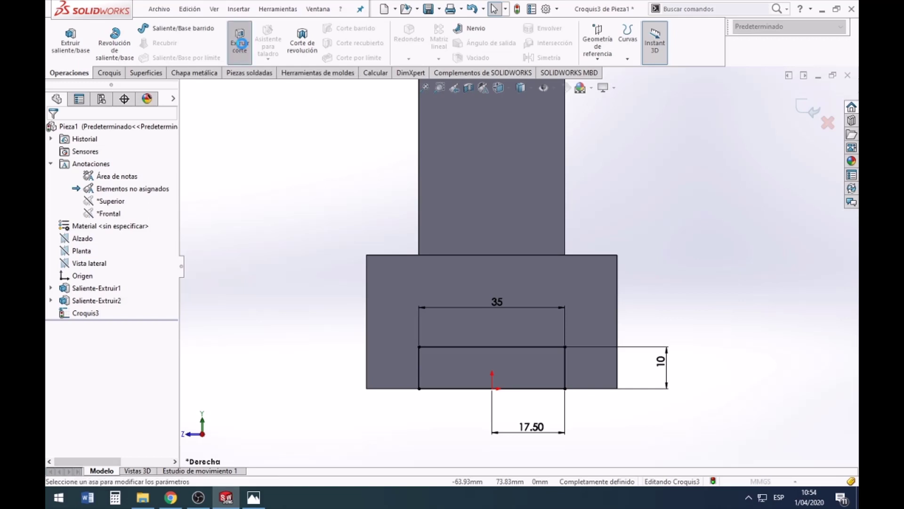
left_click(506, 87)
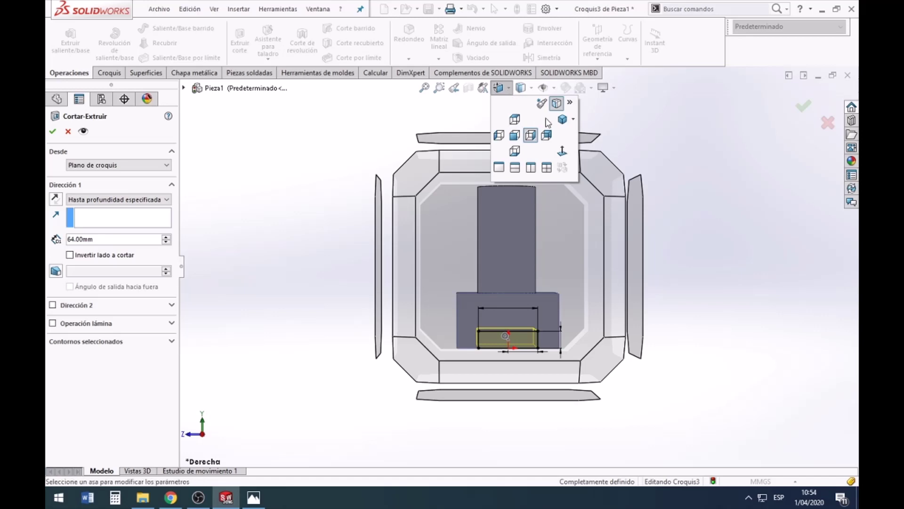
left_click(561, 120)
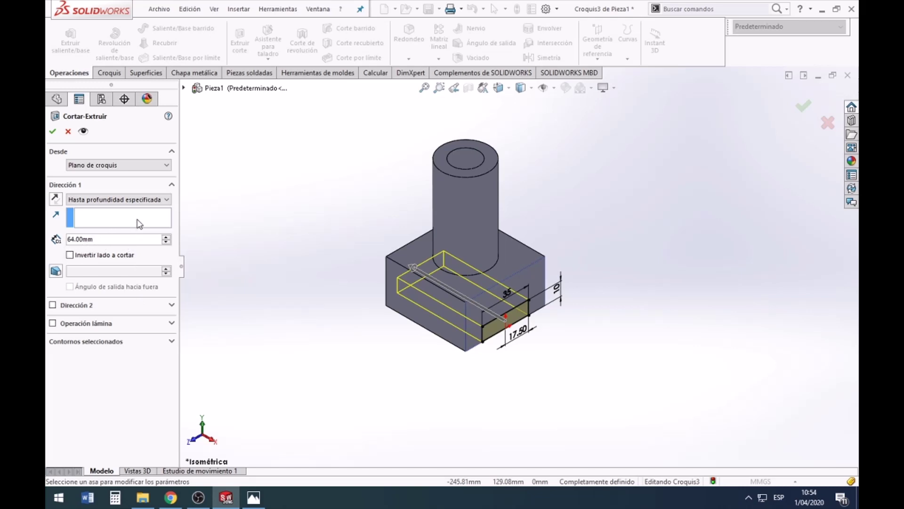
left_click(166, 200)
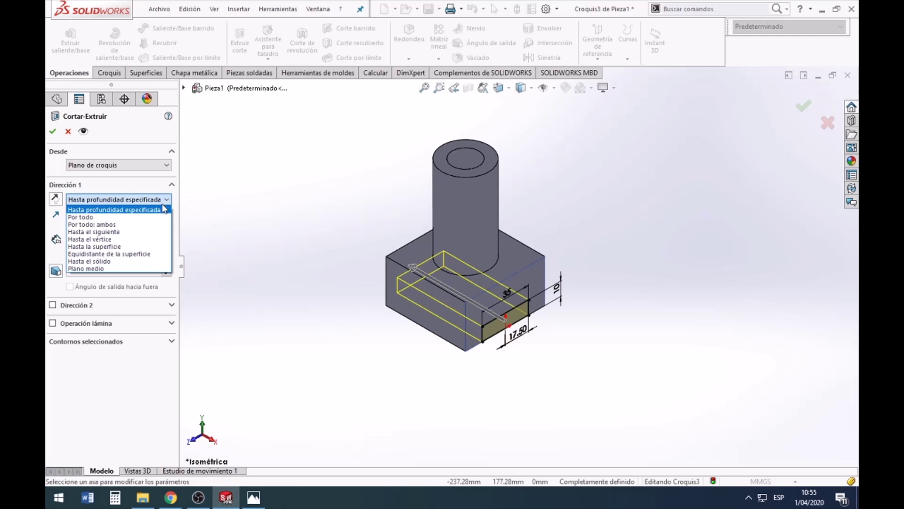
left_click(131, 219)
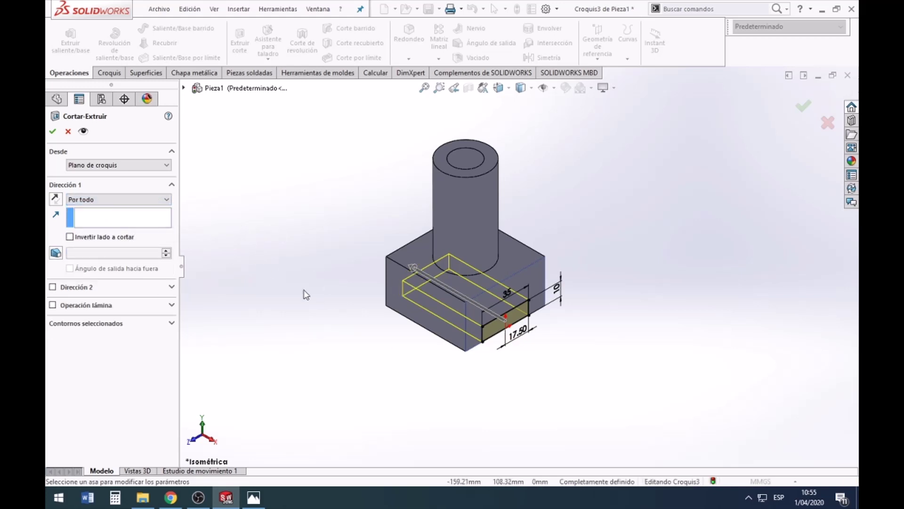
left_click(53, 131)
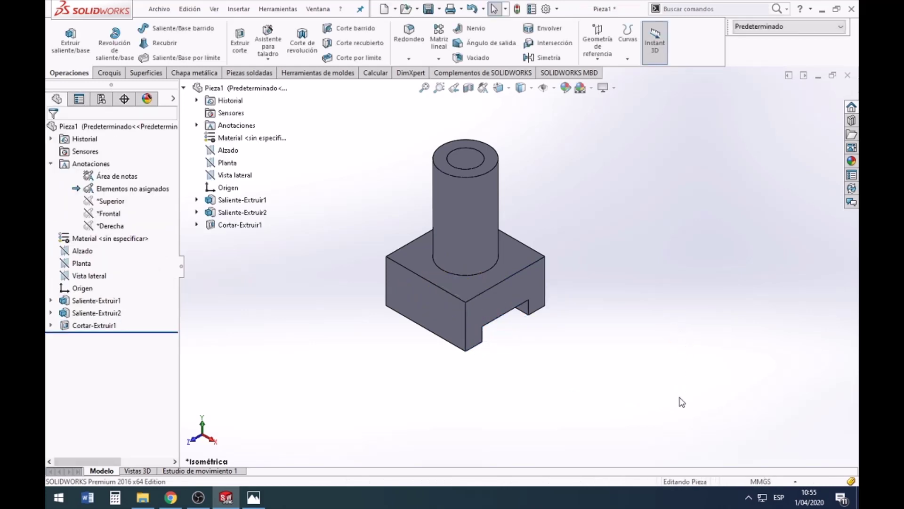
- After checking the reference drawing, start a sketch on the base's front face in Front view
left_click(255, 497)
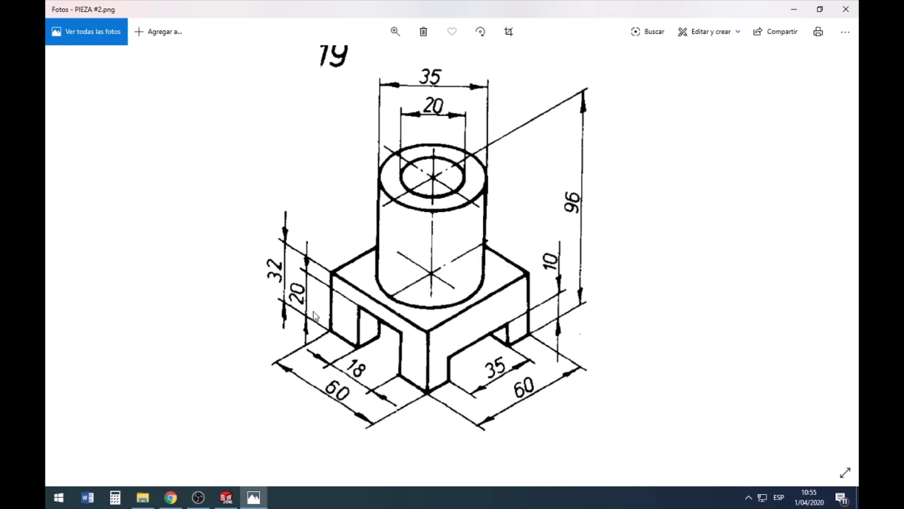
left_click(226, 497)
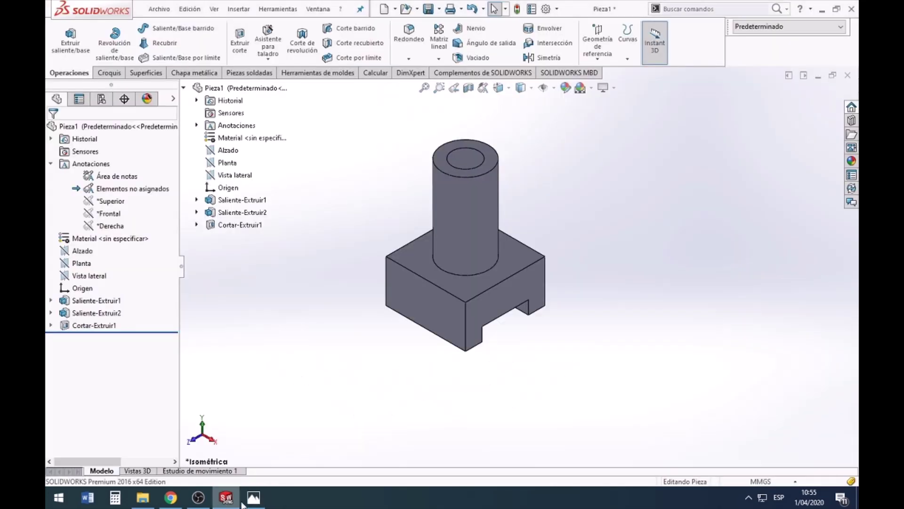
right_click(414, 298)
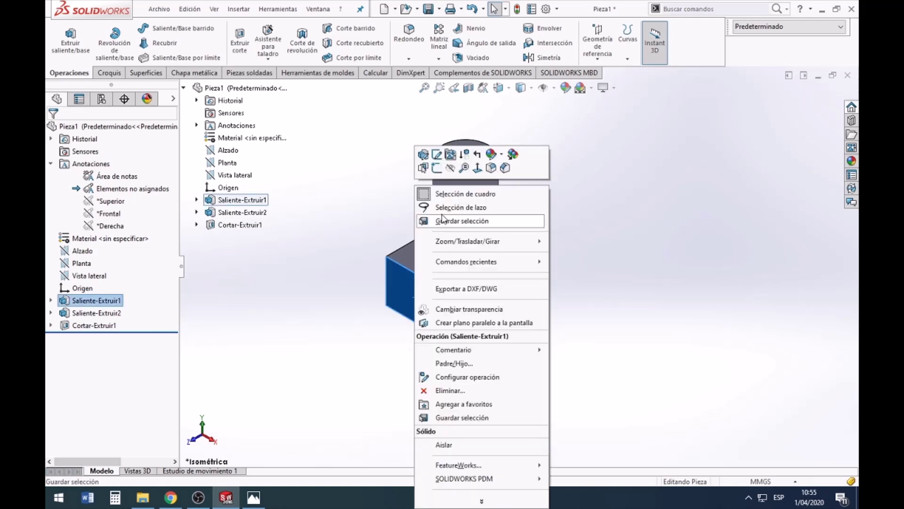
left_click(438, 168)
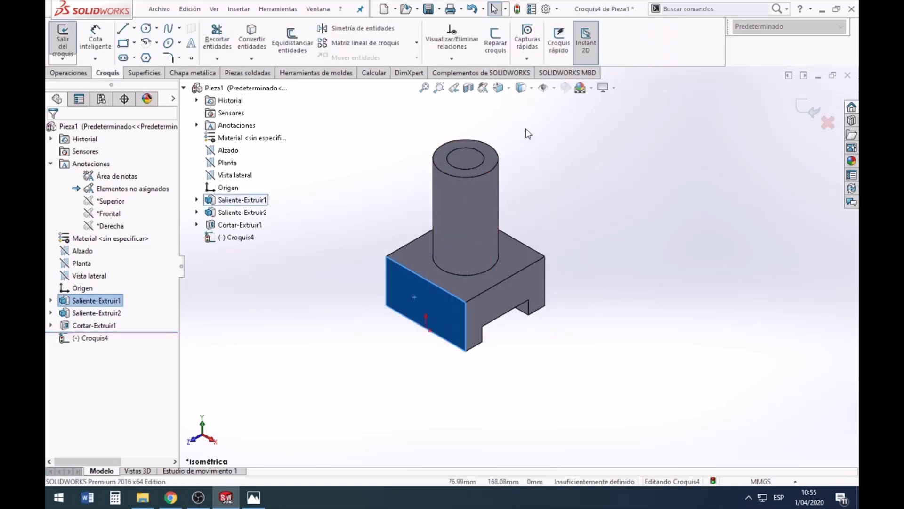
left_click(504, 93)
mouse_move(434, 292)
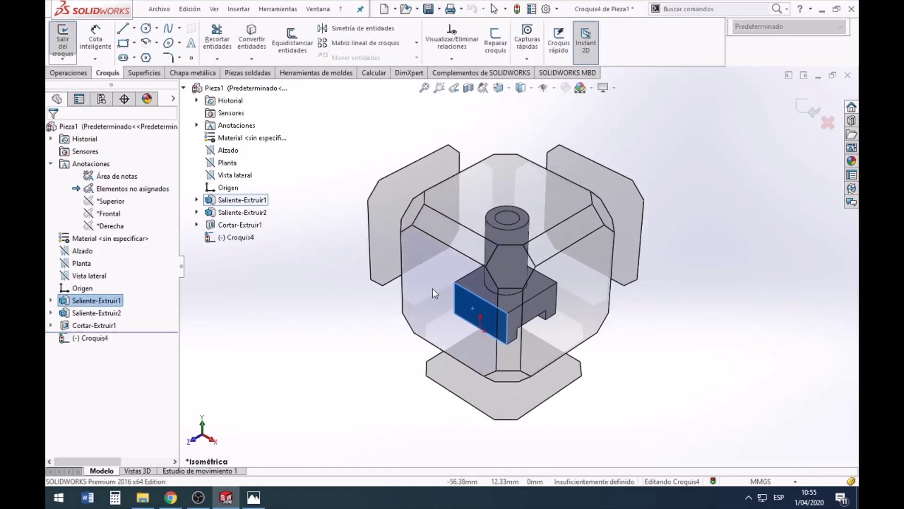
left_click(433, 290)
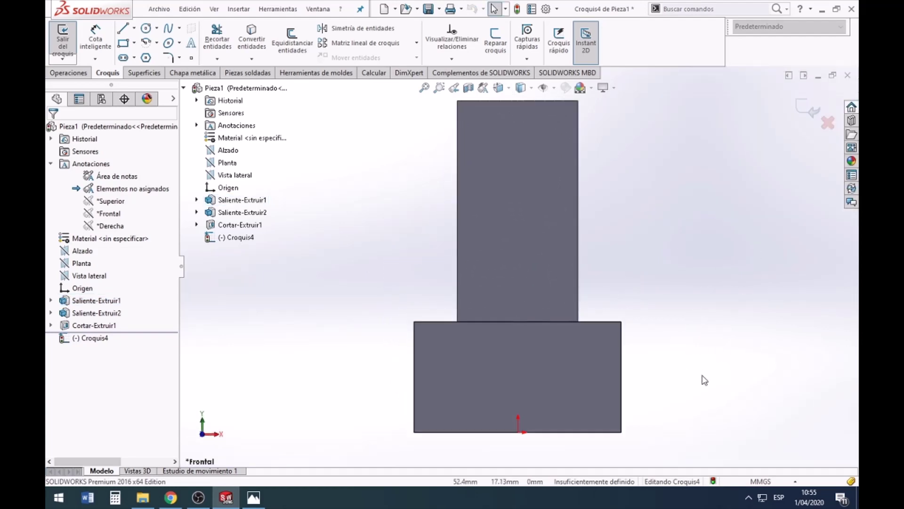
- Draw a corner rectangle rising from the base's bottom edge for the second slot
left_click(123, 44)
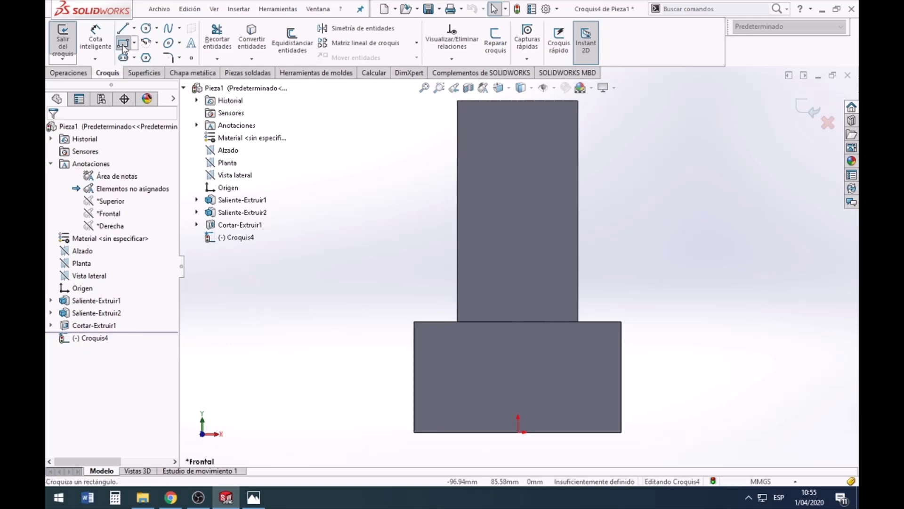
left_click(471, 433)
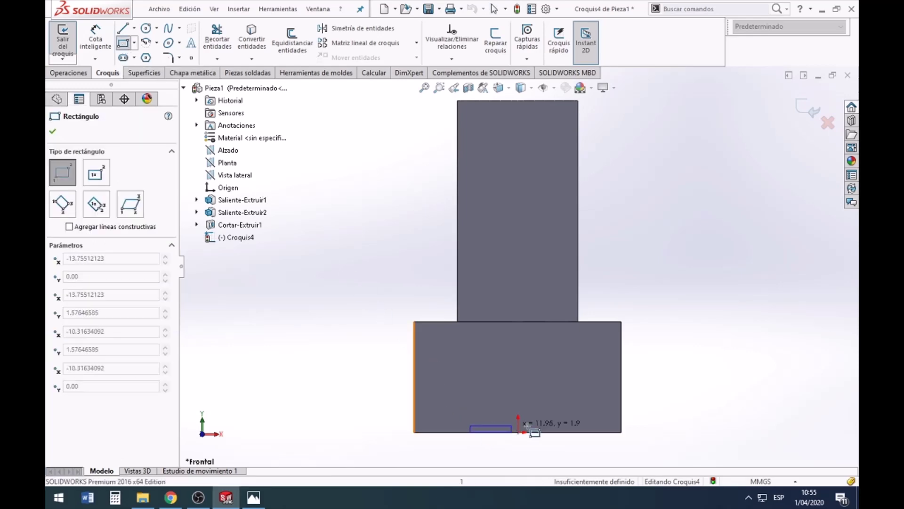
left_click(599, 361)
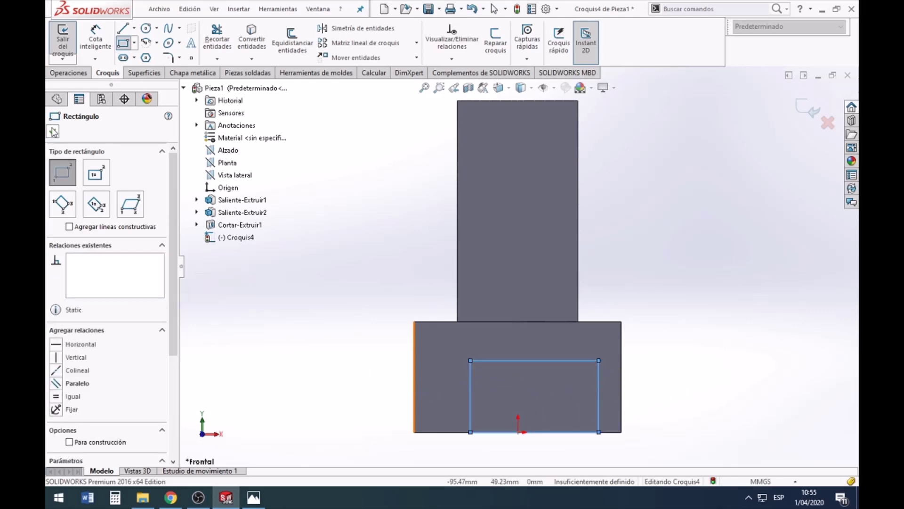
left_click(54, 132)
- Dimension the slot rectangle 18 mm wide and 20 mm tall
left_click(107, 43)
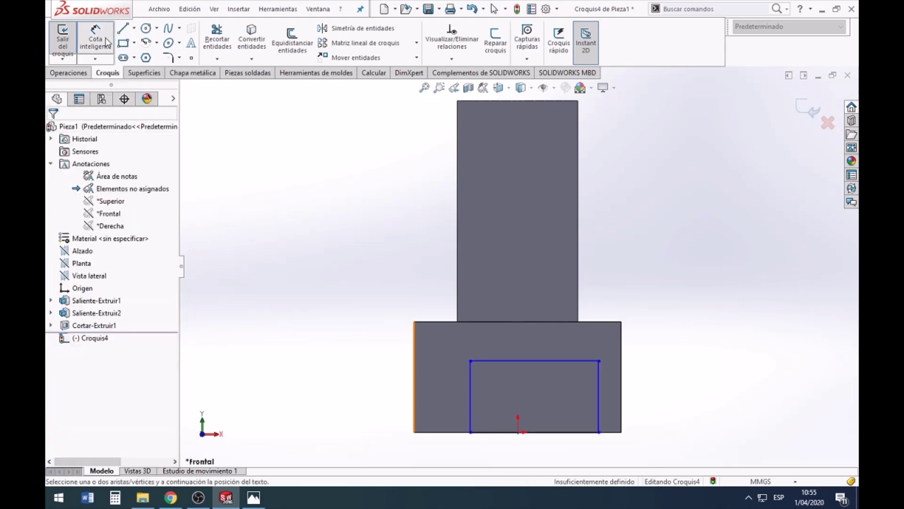
left_click(253, 497)
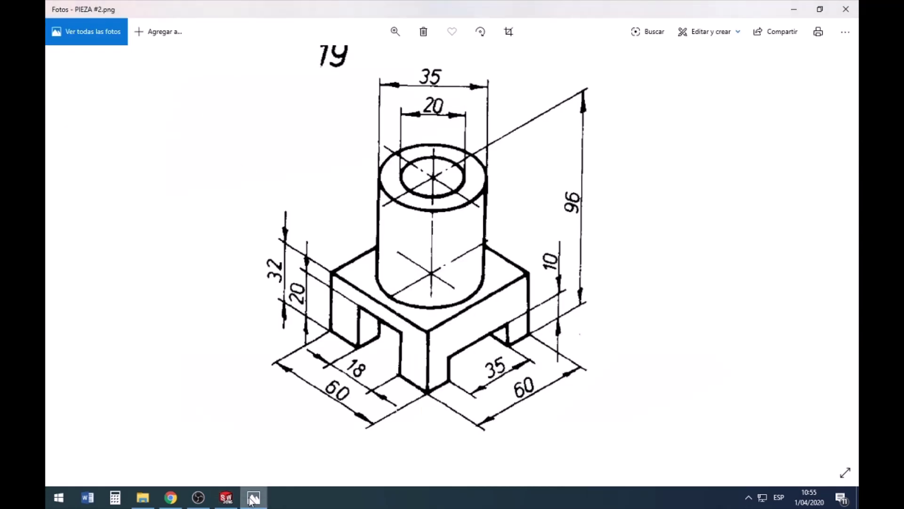
left_click(253, 497)
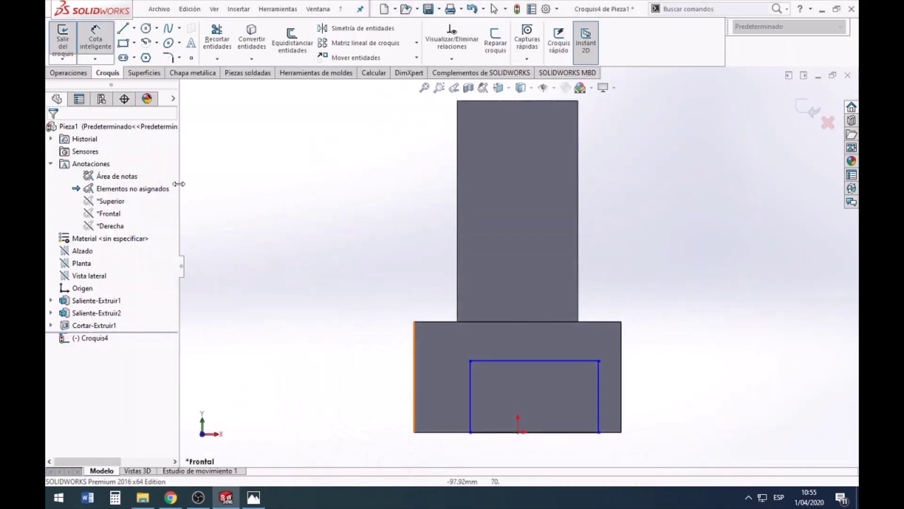
left_click(555, 359)
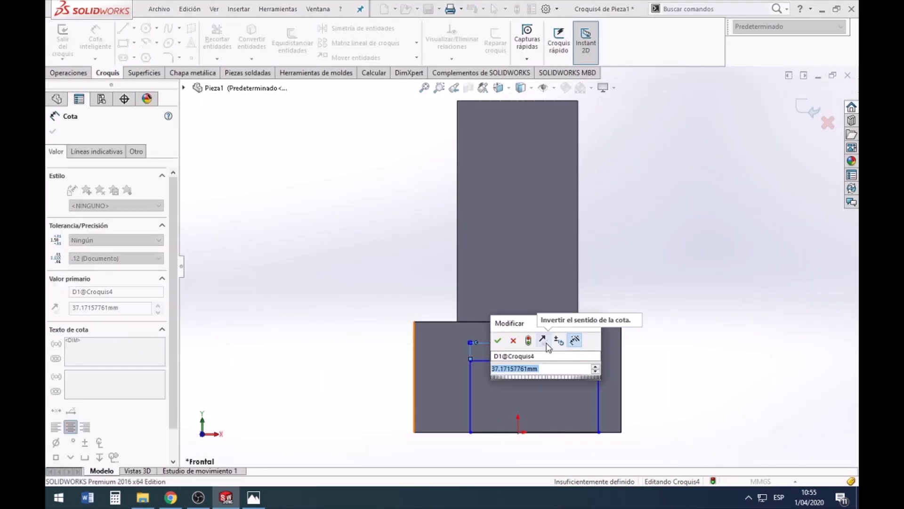
type("18")
key("Return")
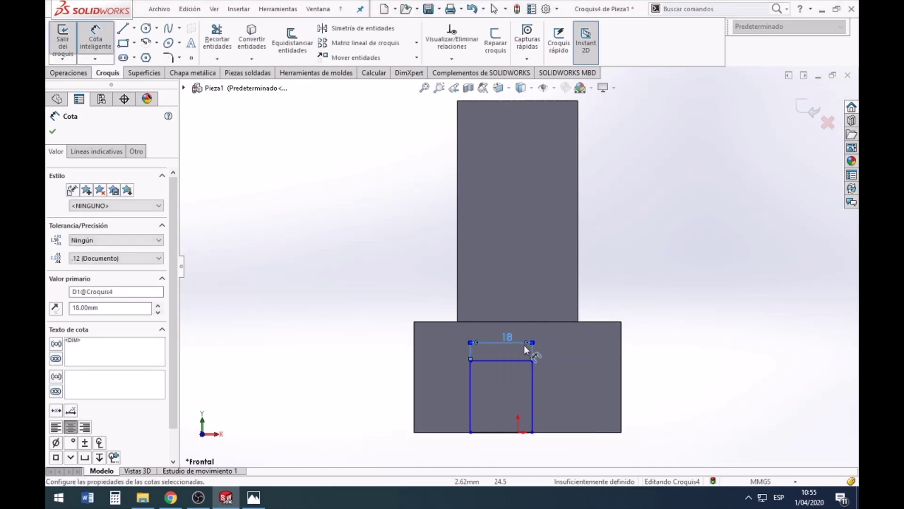
left_click(533, 376)
left_click(692, 391)
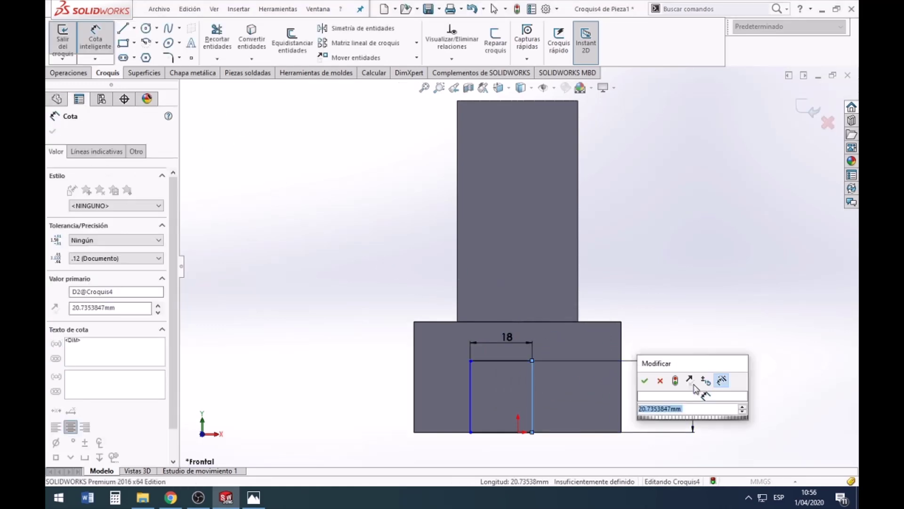
type("20")
key("Return")
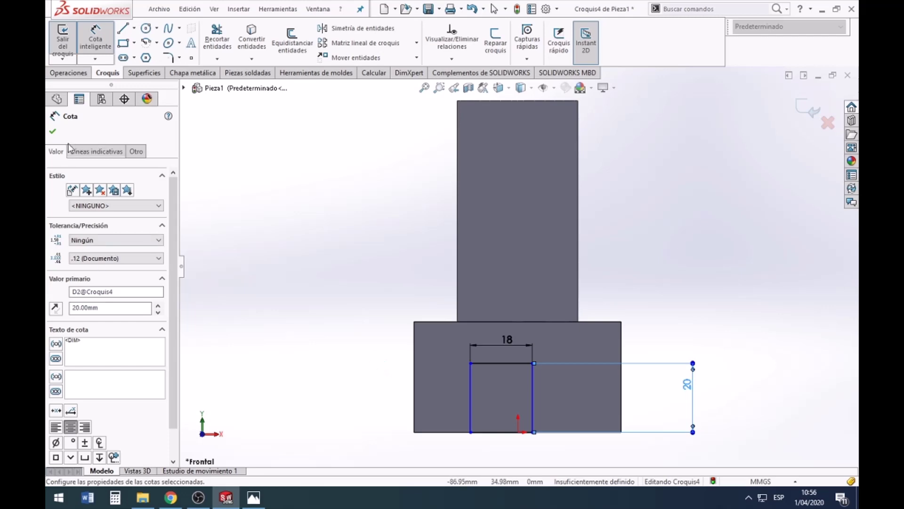
left_click(53, 133)
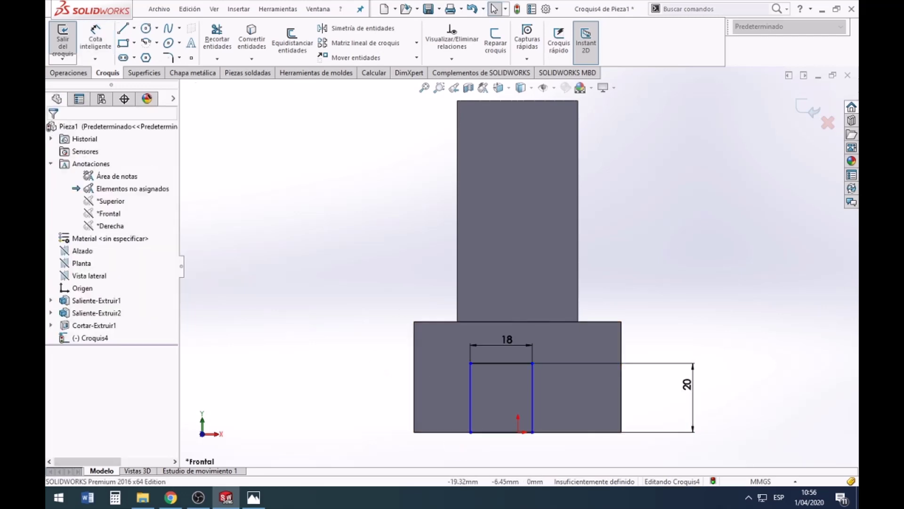
- Add a 9 mm dimension from the origin to the rectangle's corner, fully defining Croquis4
left_click(104, 38)
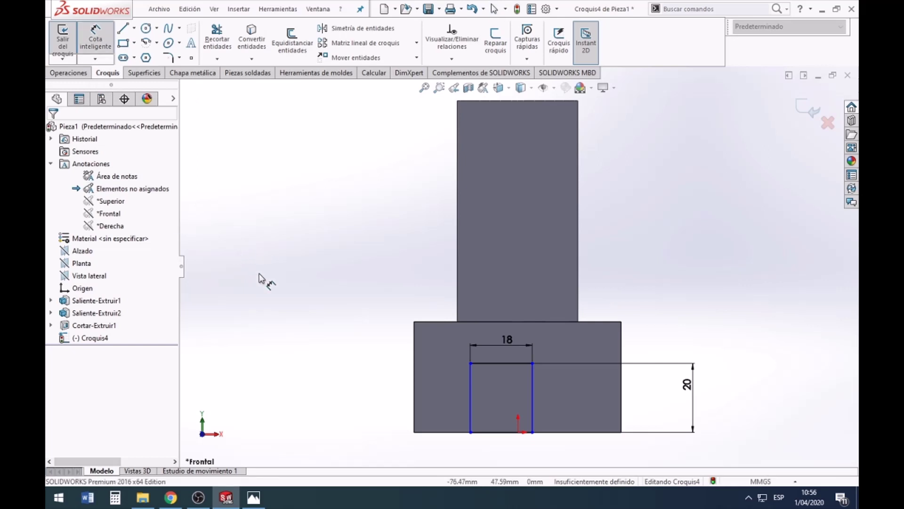
left_click(518, 432)
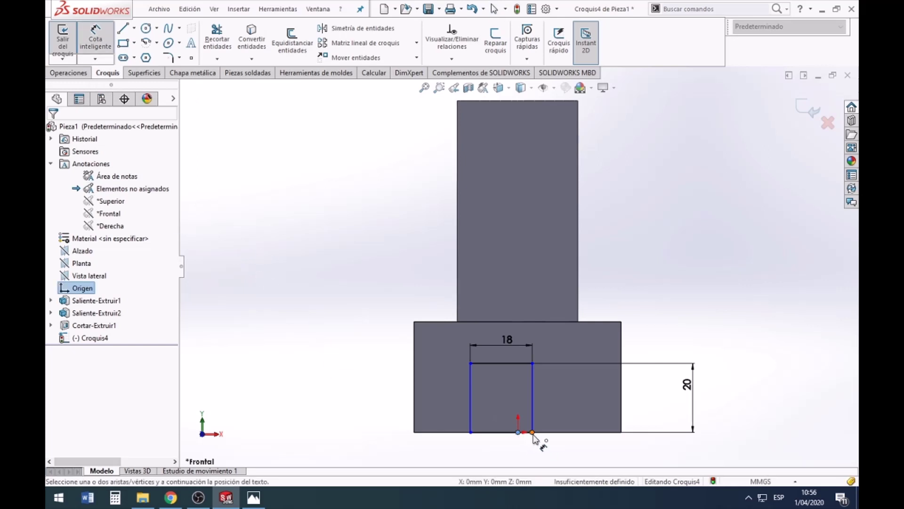
left_click(533, 433)
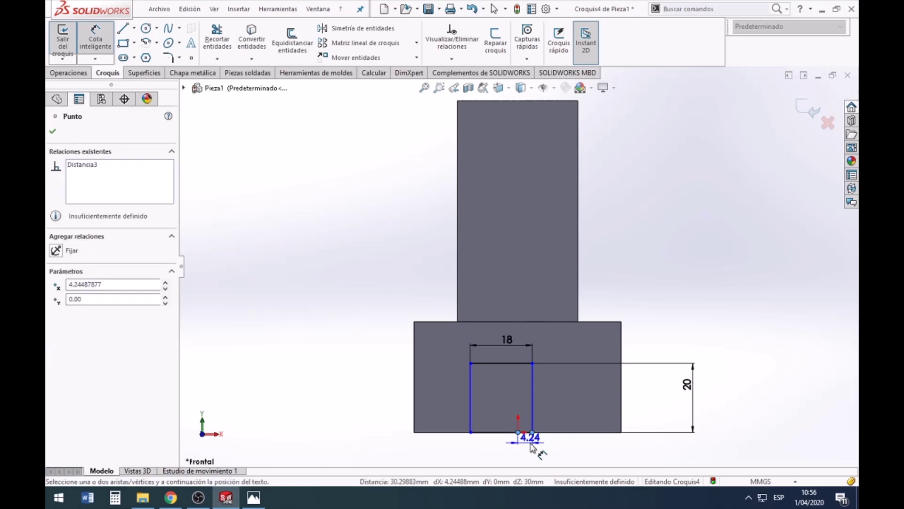
left_click(531, 461)
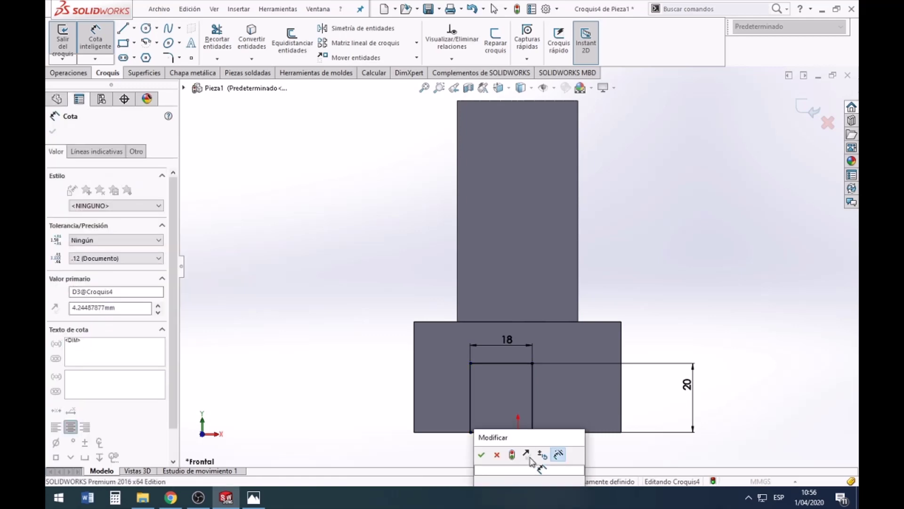
key("BackSpace")
type("9")
key("Return")
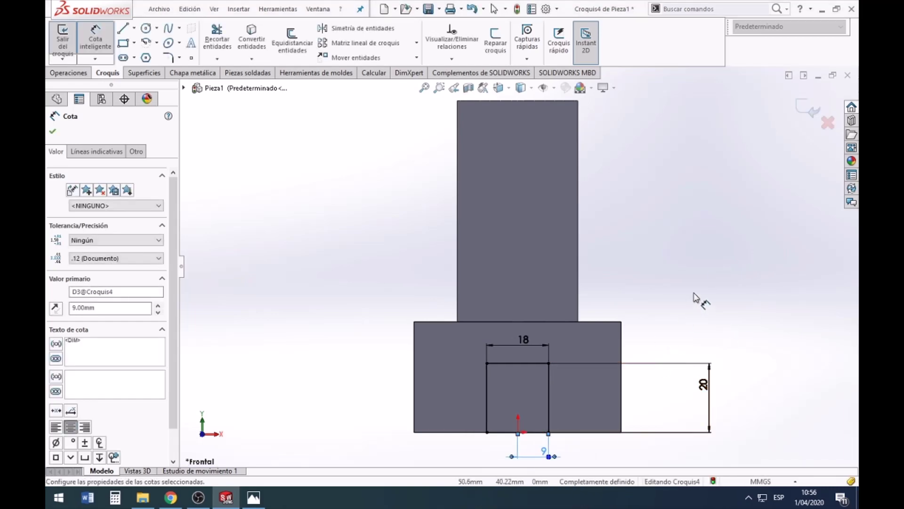
left_click(252, 500)
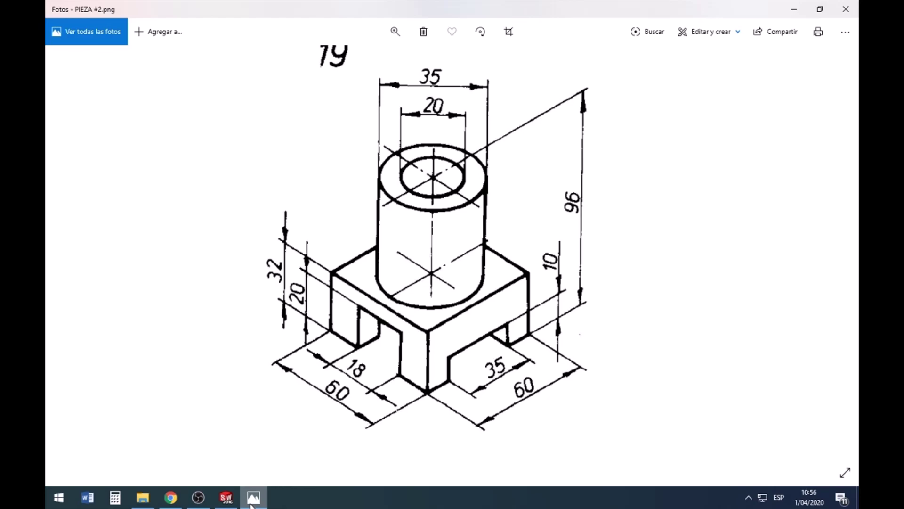
left_click(252, 499)
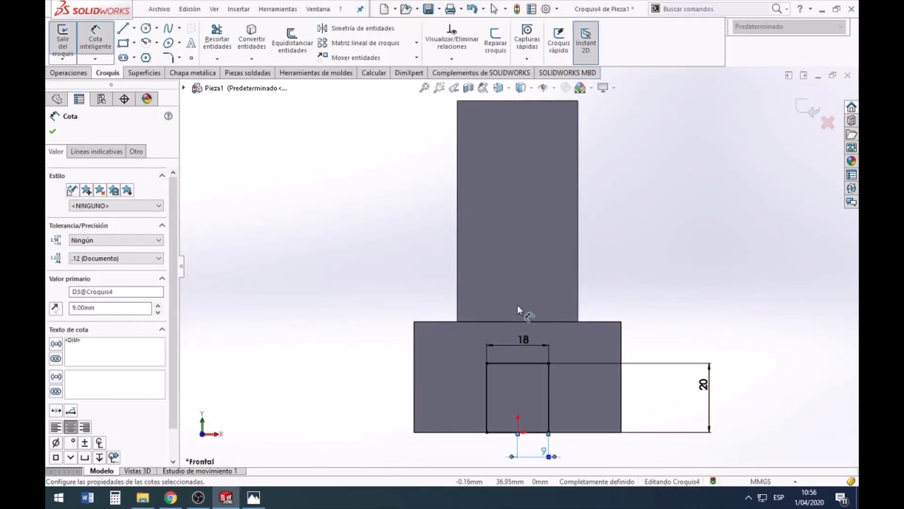
left_click(53, 133)
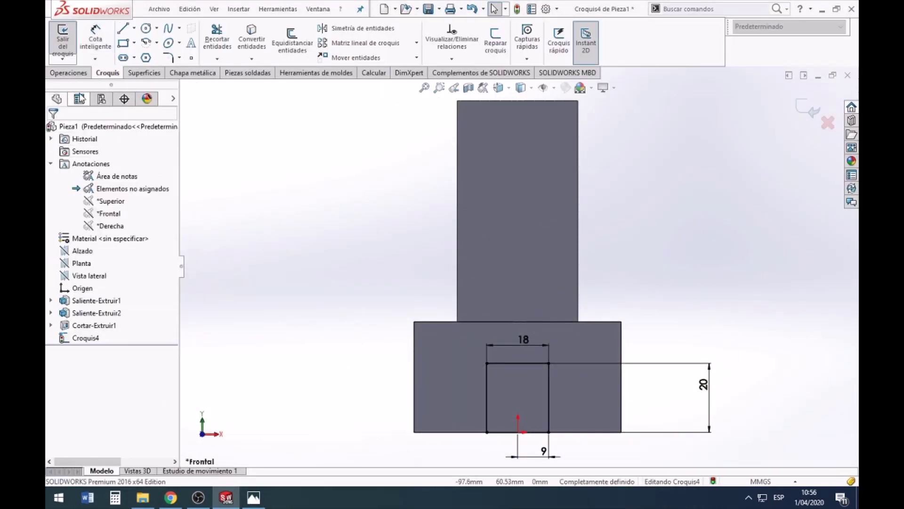
- Extrude-cut the 18 by 20 slot Through All in isometric view, creating Cortar-Extruir2
left_click(77, 75)
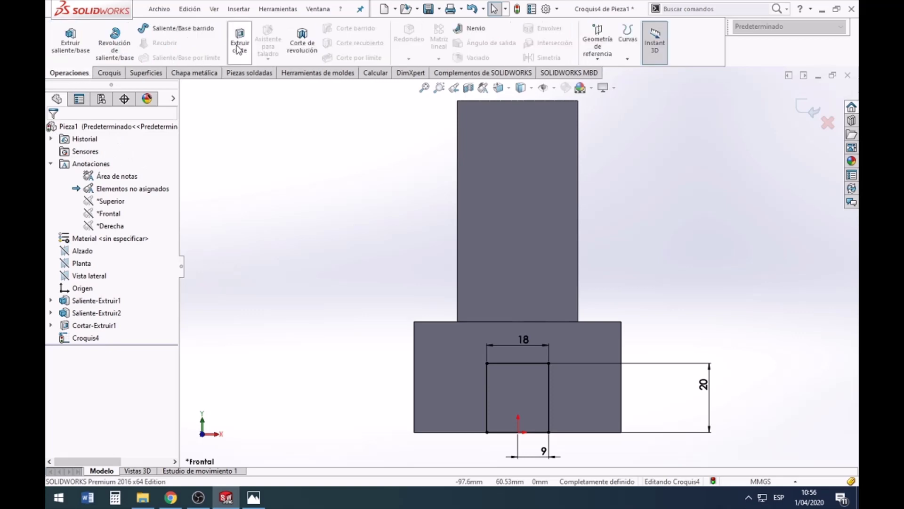
left_click(240, 45)
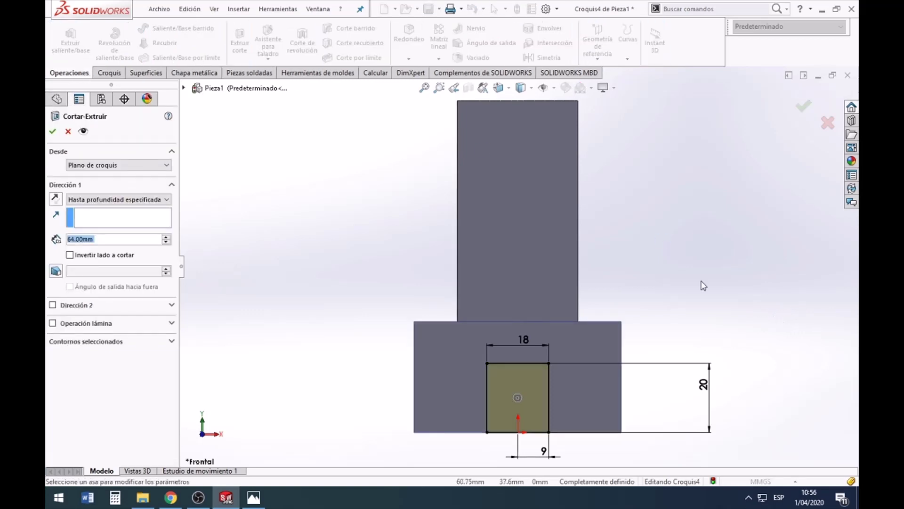
left_click(509, 89)
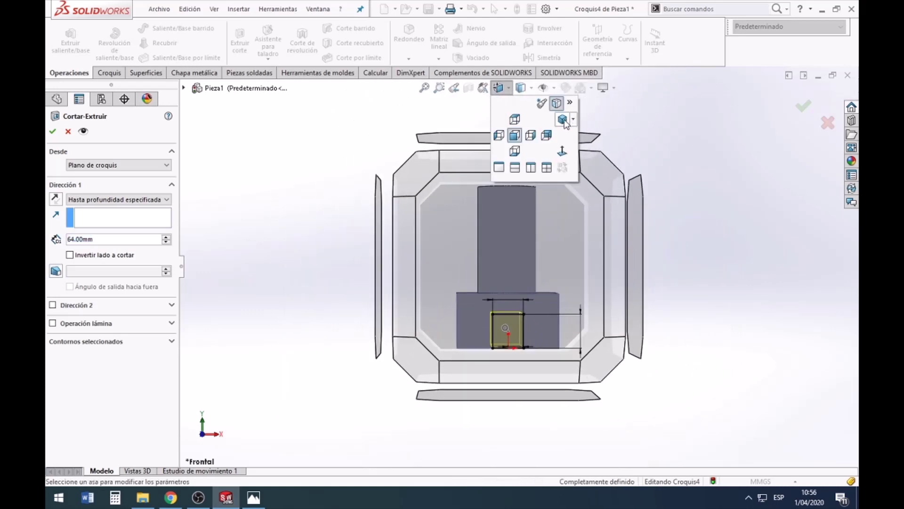
left_click(564, 122)
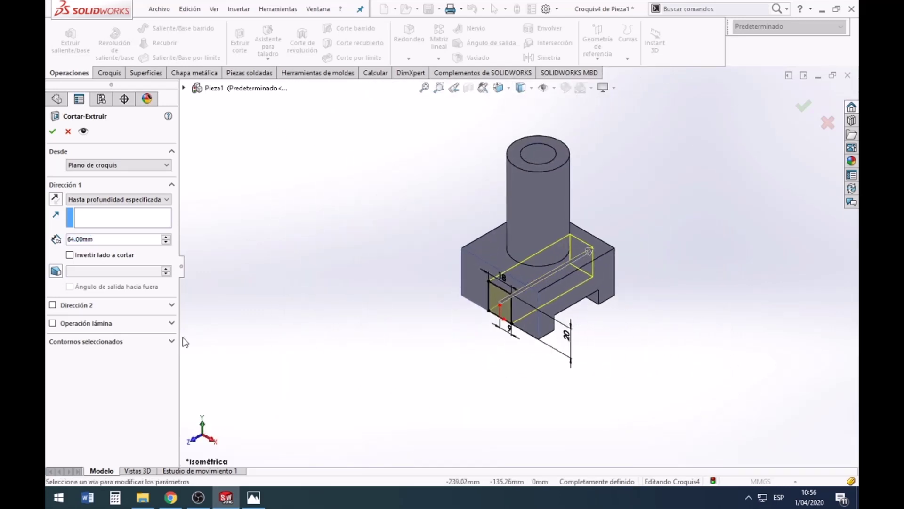
left_click(141, 199)
left_click(118, 222)
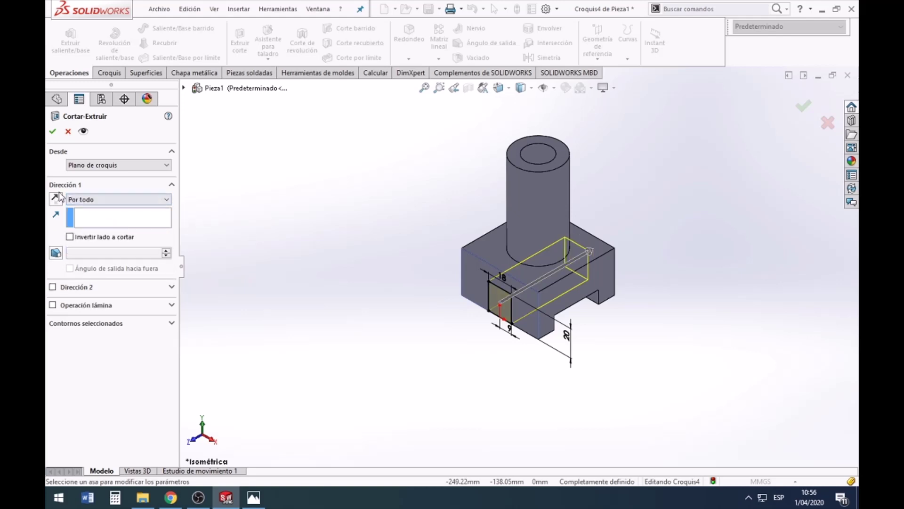
left_click(52, 132)
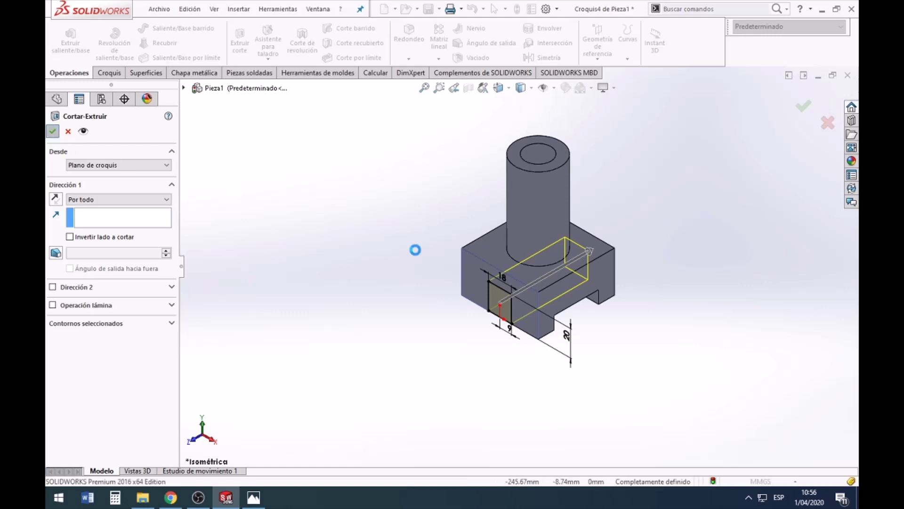
left_click(706, 337)
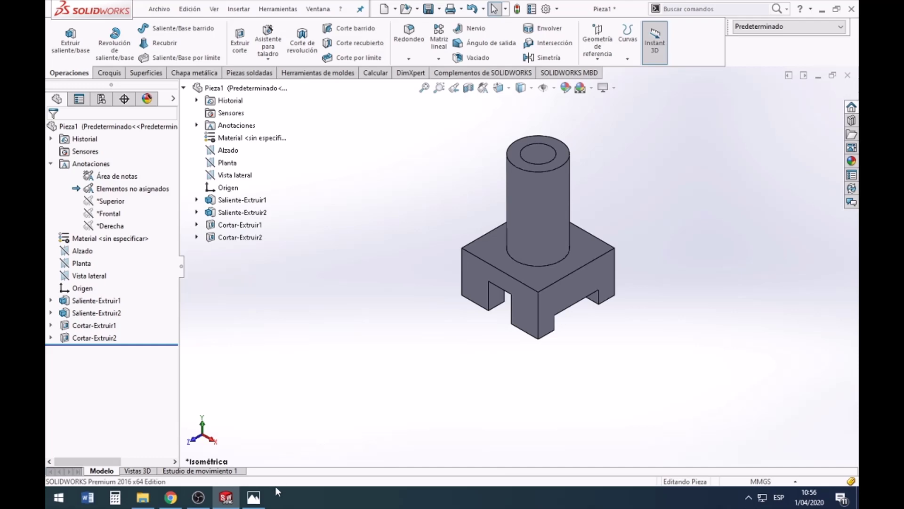
left_click(254, 497)
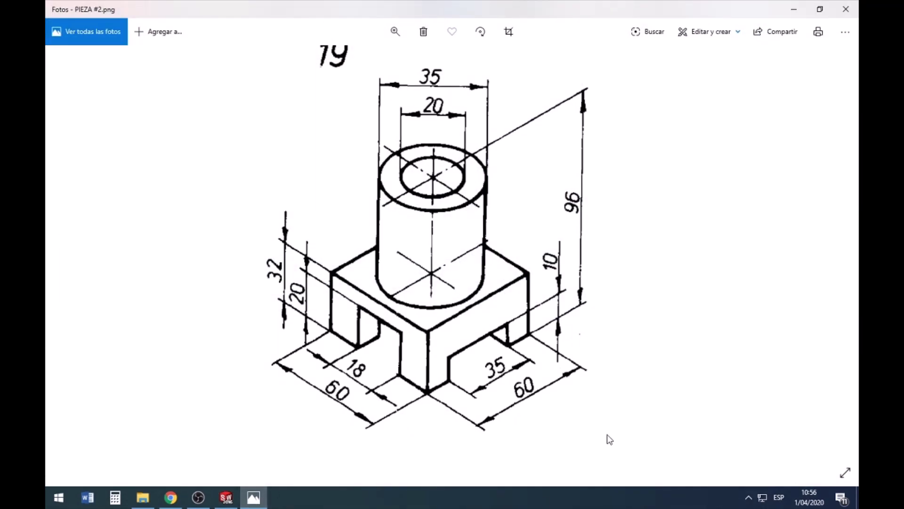
left_click(226, 497)
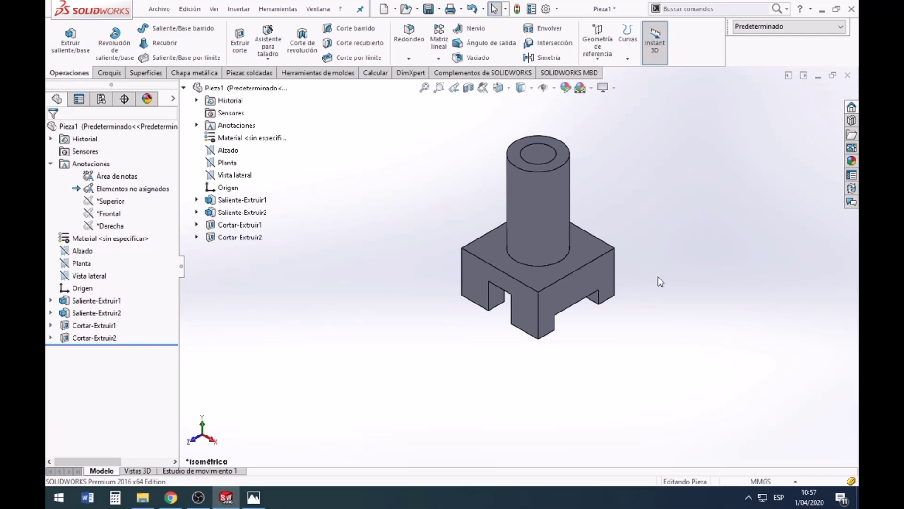
middle_click_drag(658, 277, 659, 276)
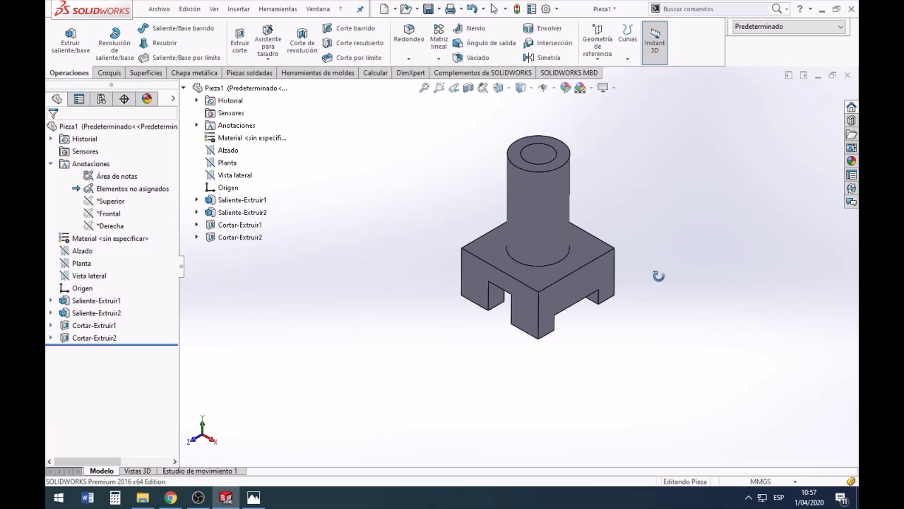
mouse_move(659, 276)
middle_mouse_down()
mouse_move(516, 238)
mouse_move(514, 174)
mouse_move(489, 364)
mouse_move(426, 386)
mouse_move(460, 378)
mouse_move(410, 446)
mouse_move(485, 431)
mouse_move(511, 381)
mouse_move(573, 422)
mouse_move(526, 462)
mouse_move(502, 366)
mouse_move(464, 431)
mouse_move(500, 409)
mouse_move(488, 451)
mouse_move(515, 355)
mouse_move(631, 387)
mouse_move(699, 339)
mouse_move(634, 313)
mouse_move(658, 317)
middle_mouse_up()
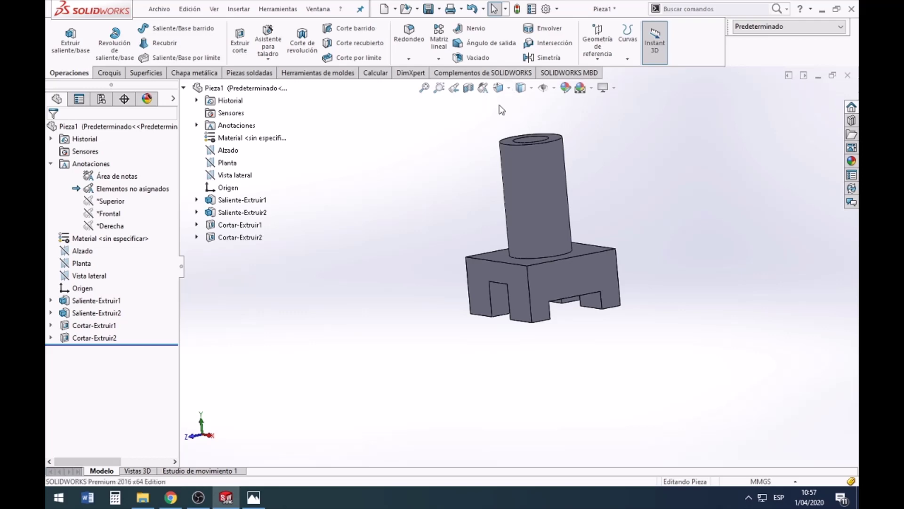
- Set the finished part to Isometric view and compare it with the reference drawing in Photos
left_click(502, 87)
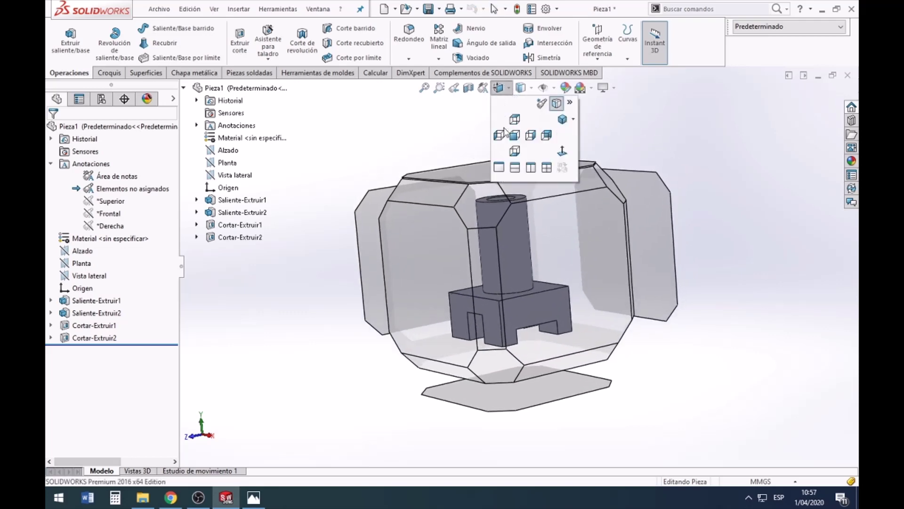
left_click(563, 119)
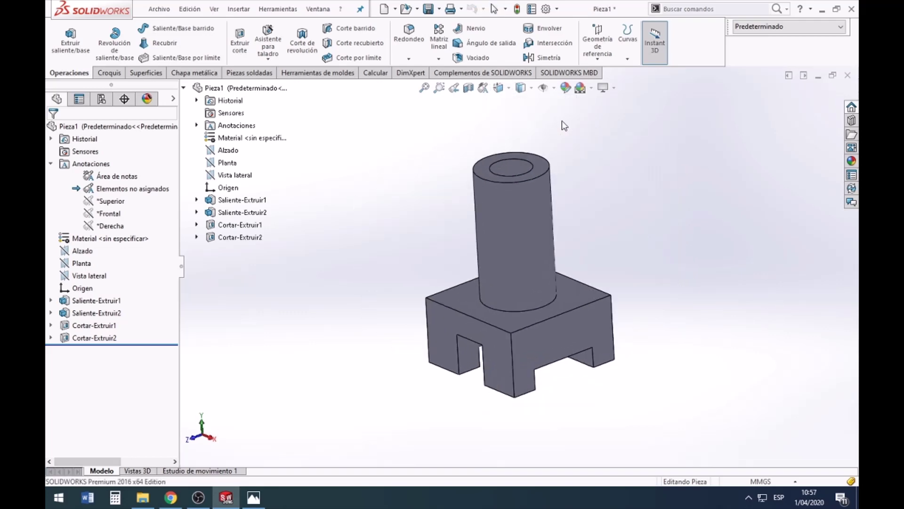
left_click(253, 497)
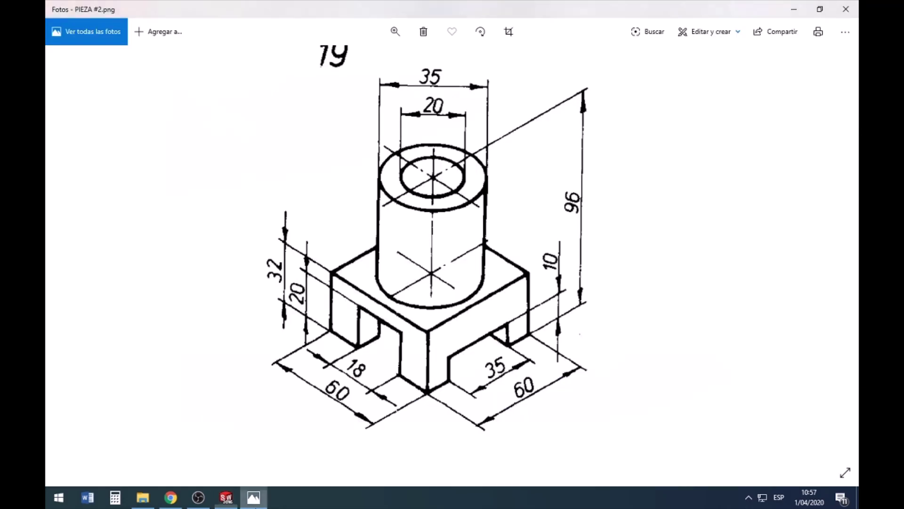
left_click(226, 497)
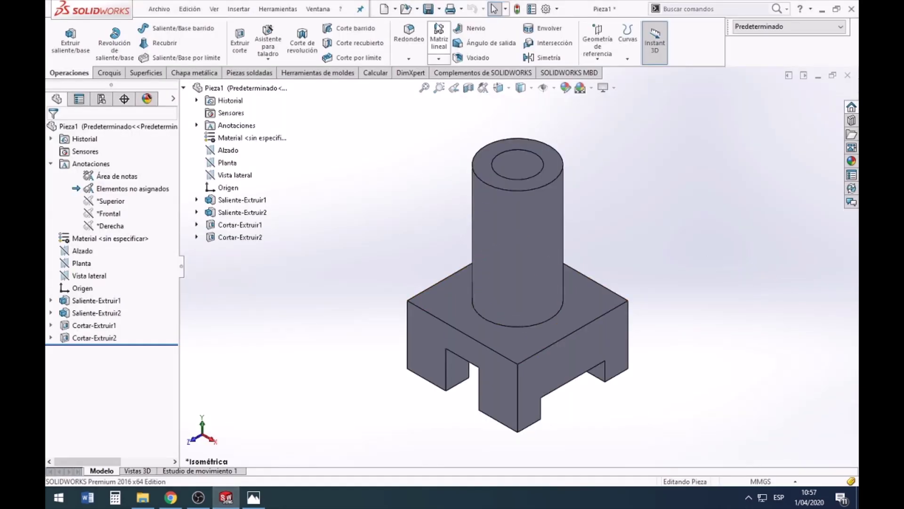